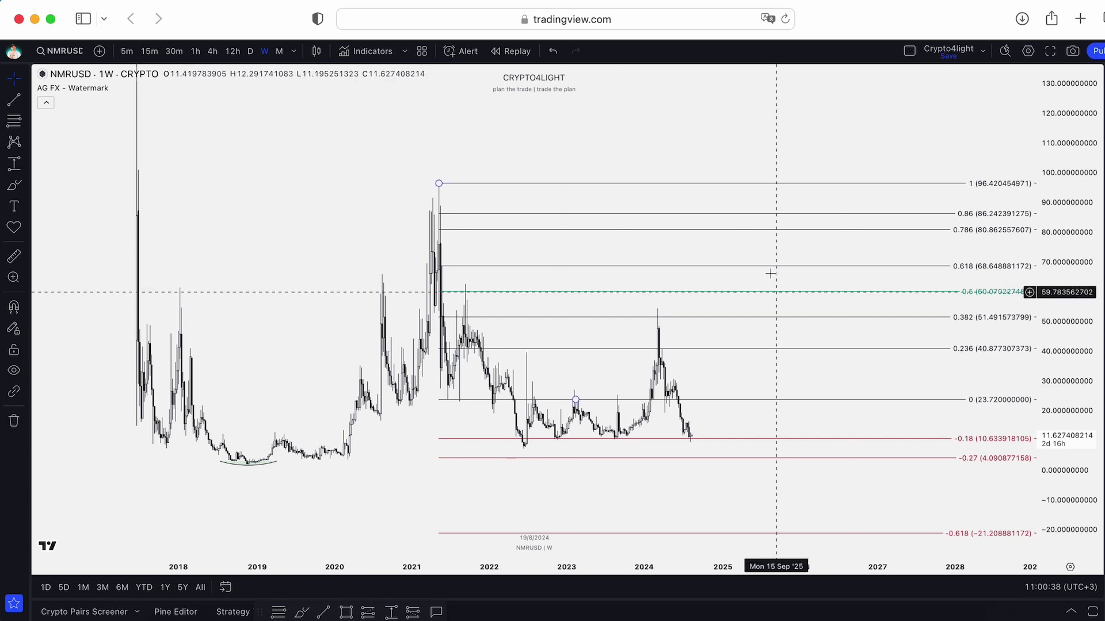
Examine the NMRUSD weekly price history against the Fibonacci retracement drawn from the 2021 high, including the -0.18 and 0.382 levels.
click(631, 437)
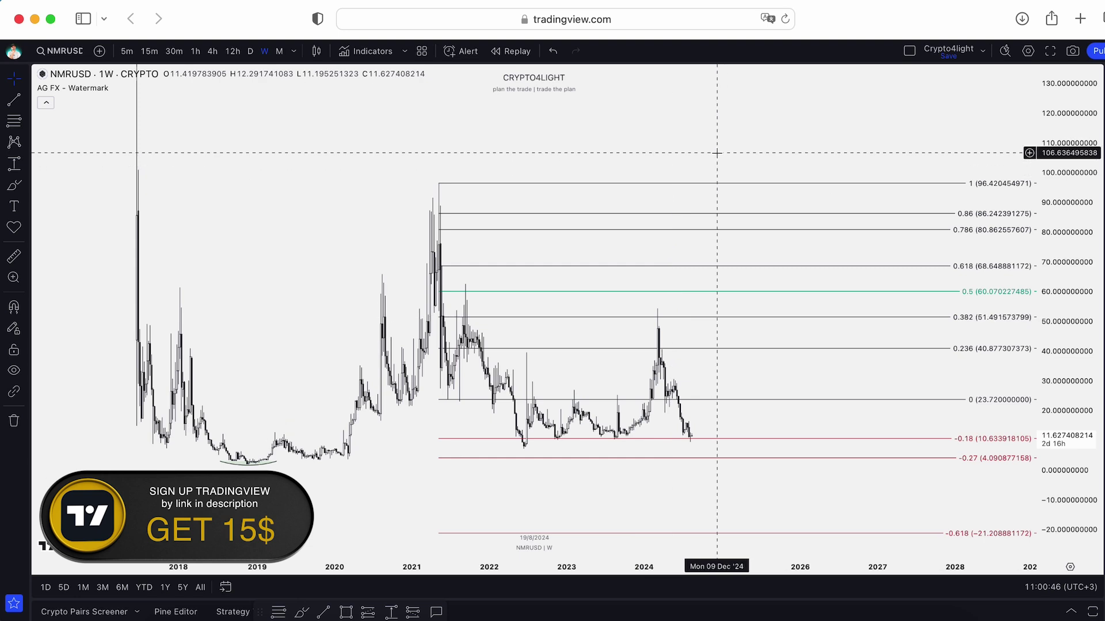
drag(715, 153, 658, 178)
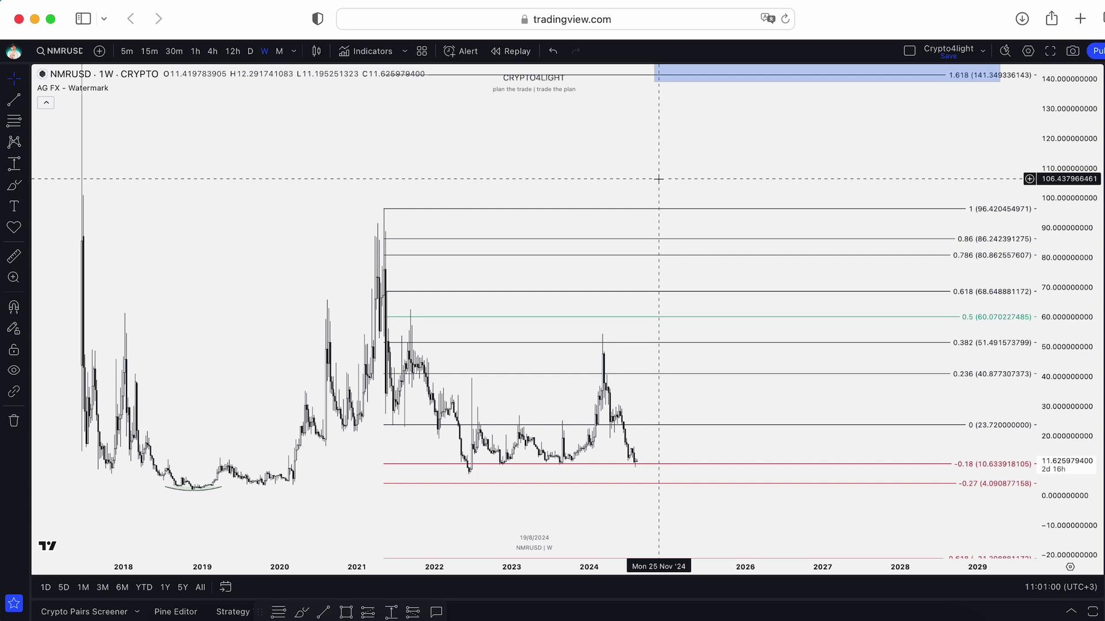
scroll(673, 173, left, 3)
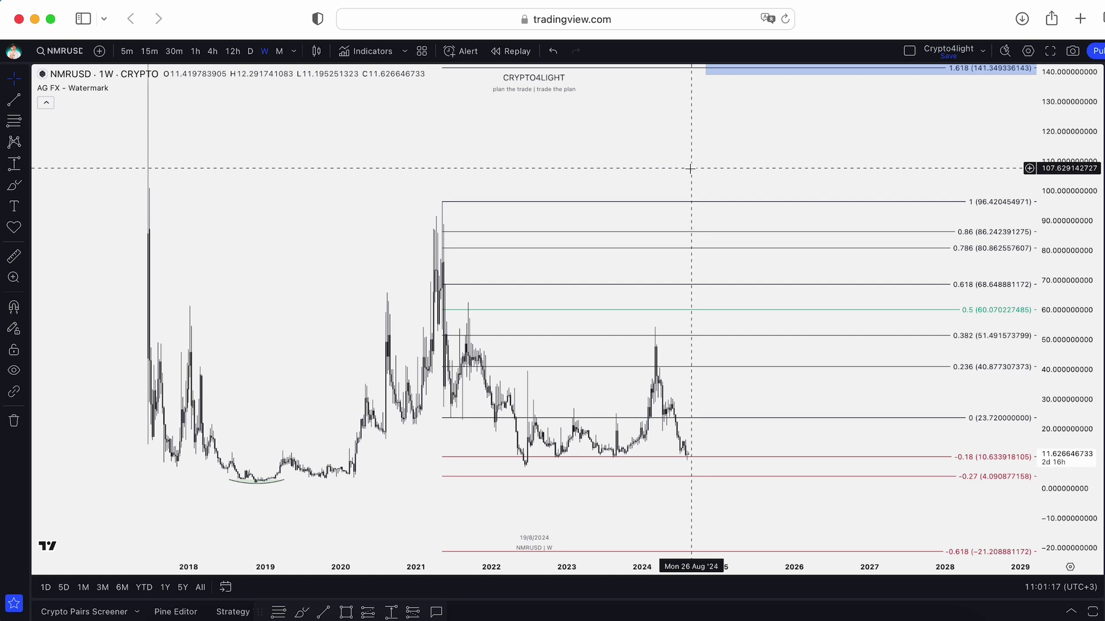
drag(634, 177, 523, 153)
scroll(671, 191, up, 1)
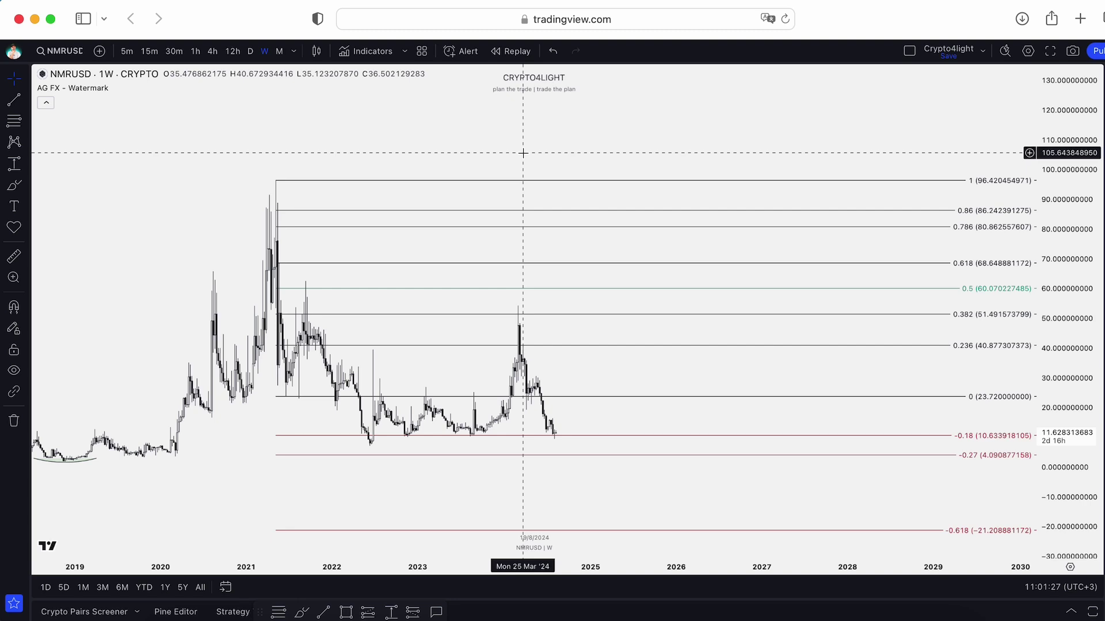
scroll(523, 153, left, 5)
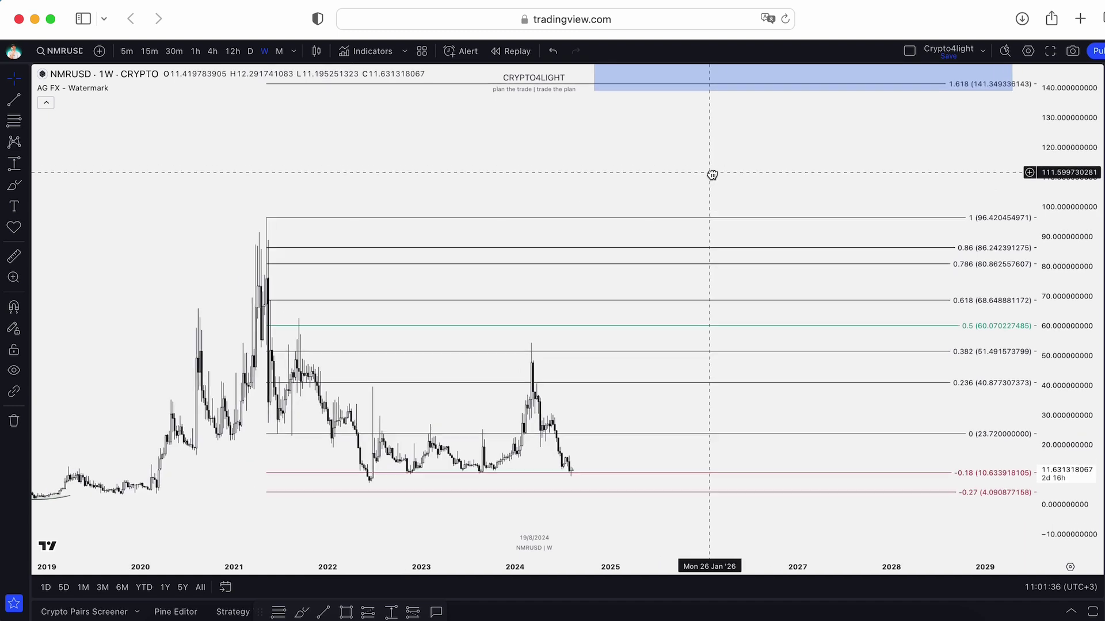
drag(710, 174, 708, 161)
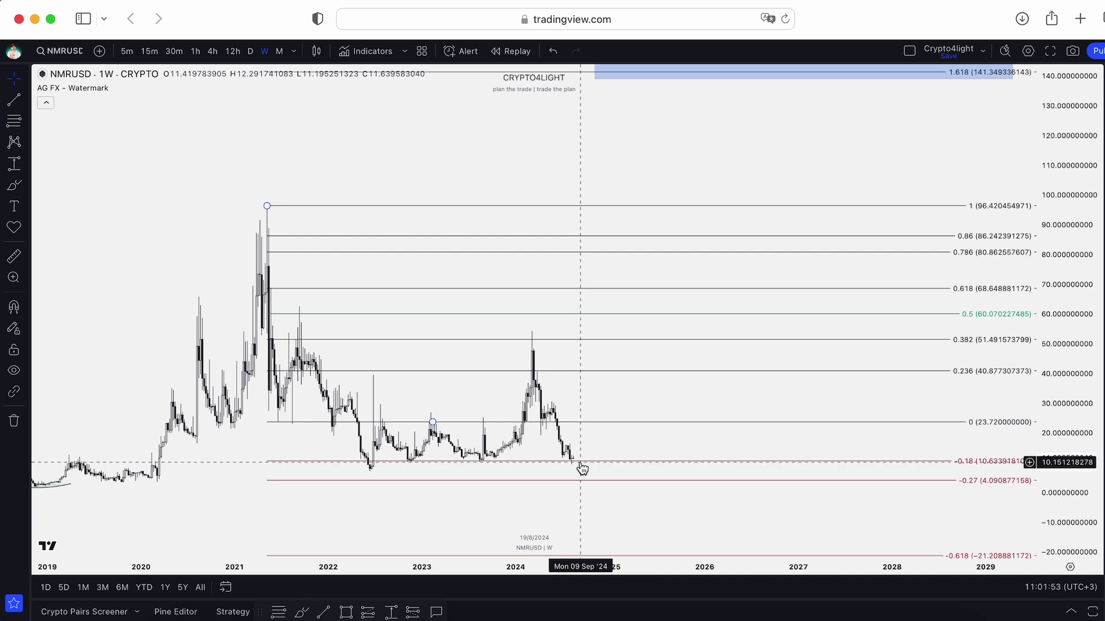
scroll(609, 466, up, 5)
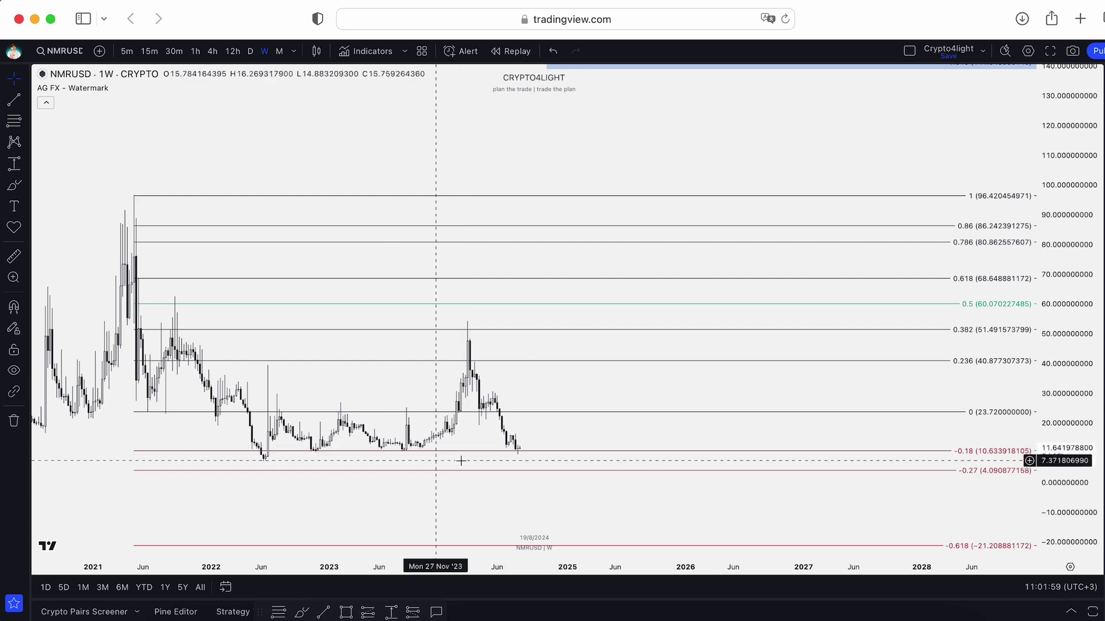
scroll(557, 459, down, 4)
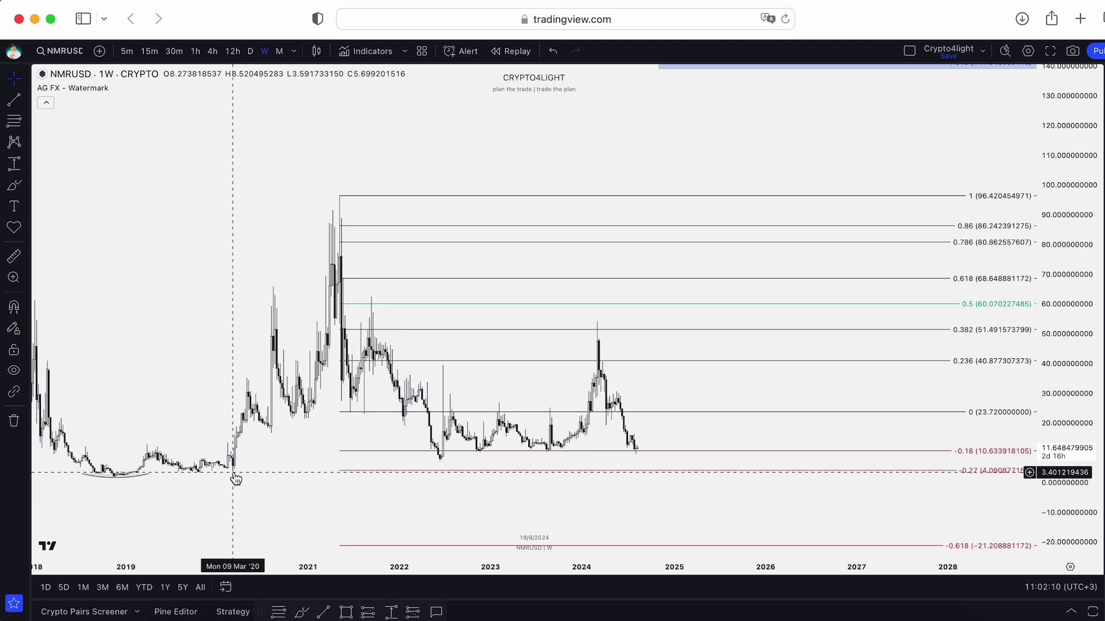
drag(708, 426, 527, 337)
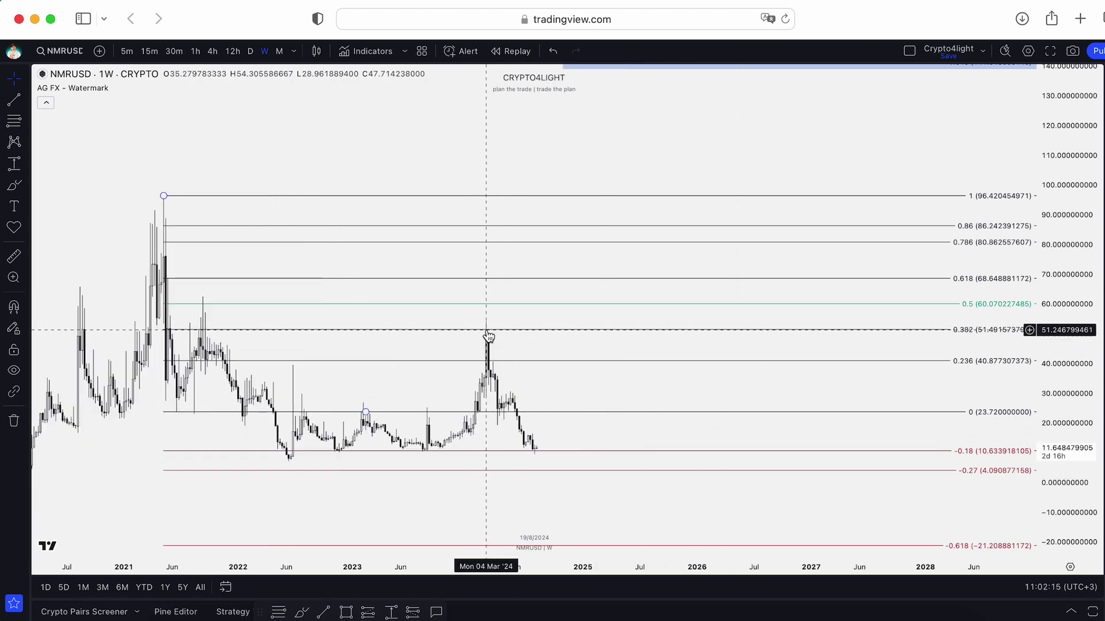
scroll(487, 331, down, 1)
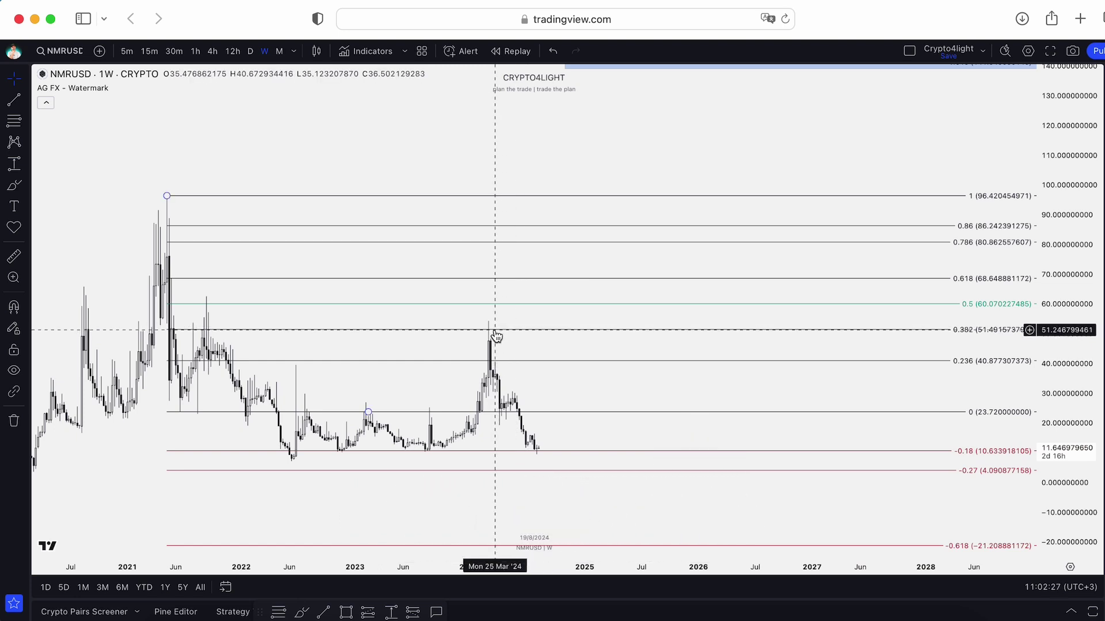
scroll(742, 436, left, 10)
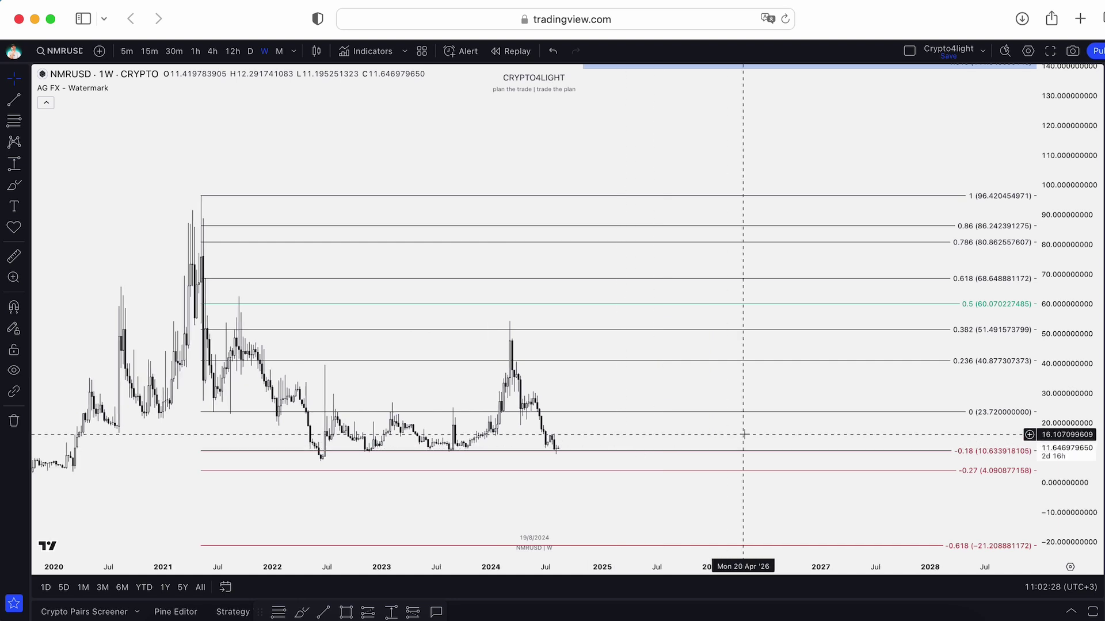
Compress the price scale to inspect the 1.618 and 2.618 Fibonacci extensions, the blue target zone and the full 2017 spike.
drag(769, 380, 742, 409)
drag(1066, 205, 1064, 357)
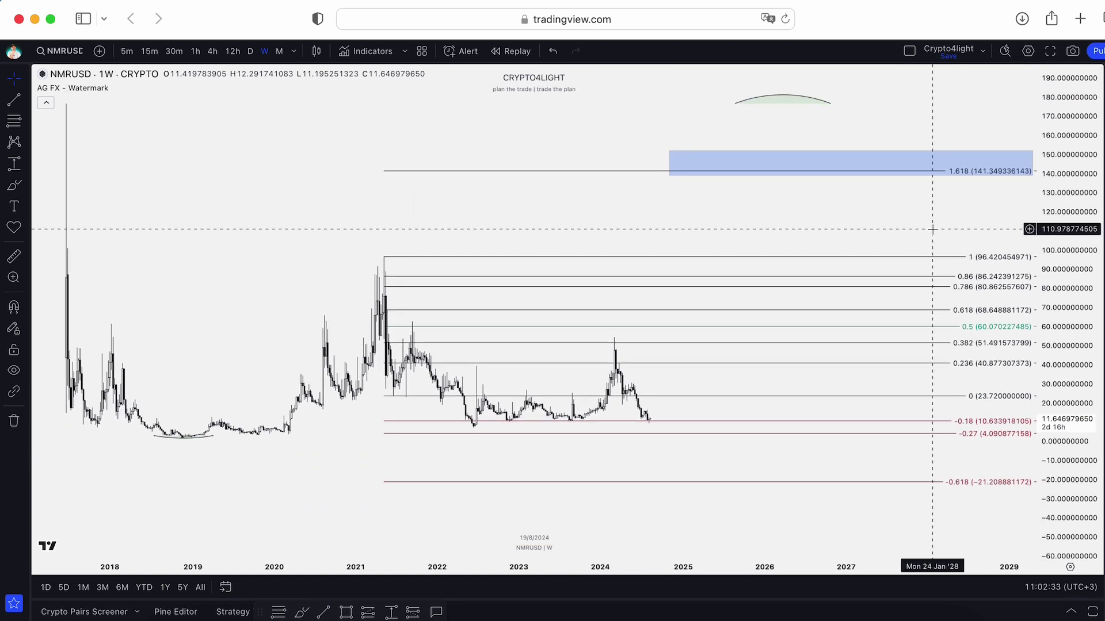
drag(930, 219, 941, 288)
scroll(941, 288, down, 3)
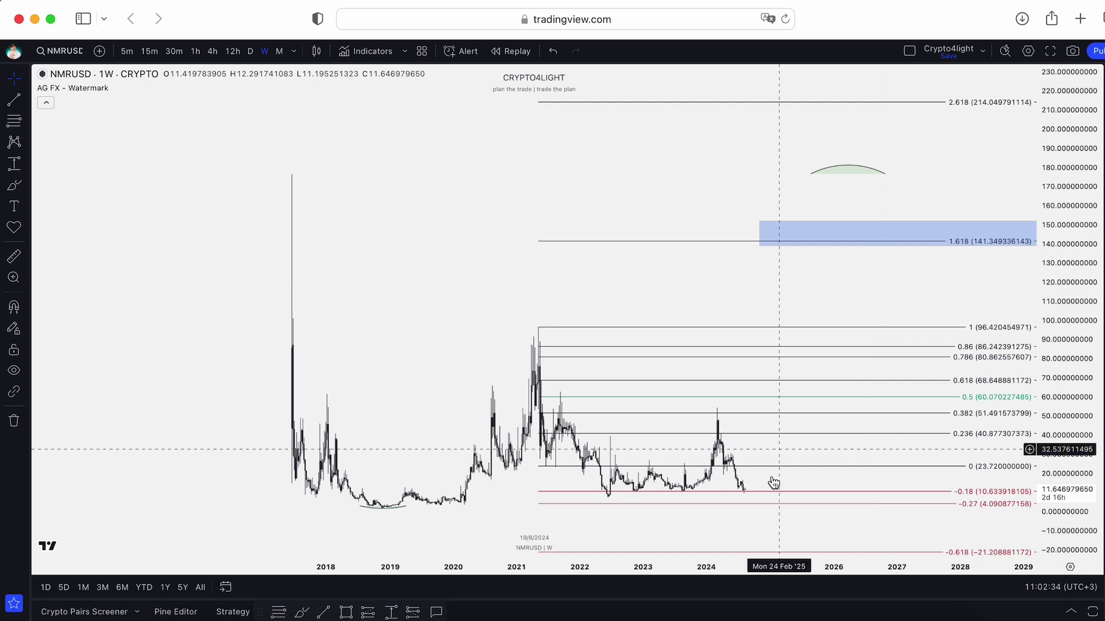
click(570, 348)
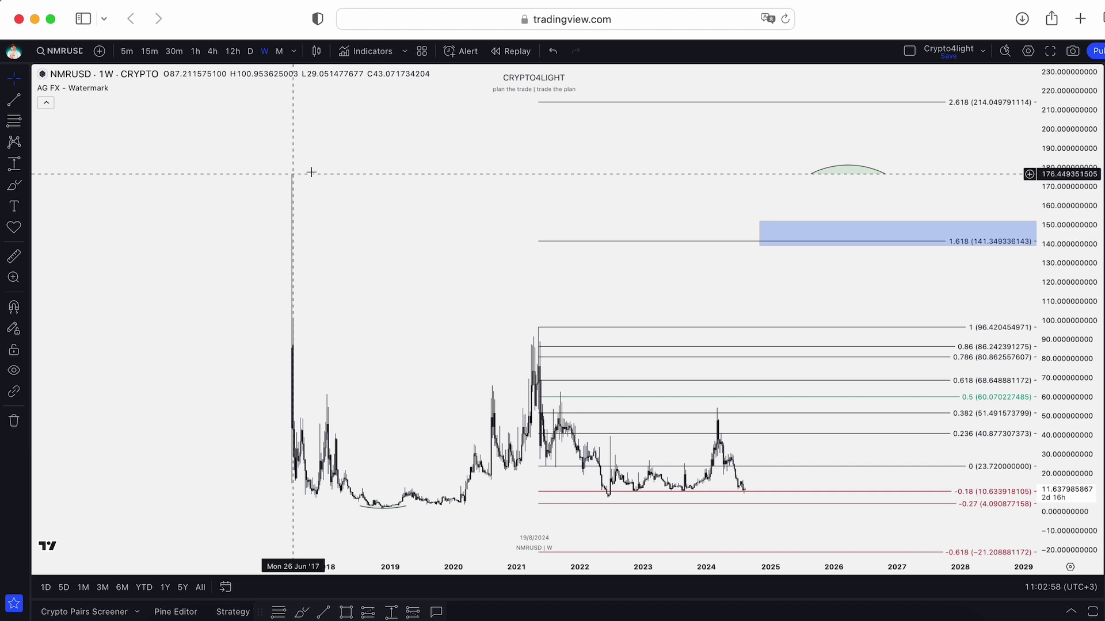
Hide the Fib Retracement drawn from the 2021 high and show the hidden one drawn from the 2017 high.
click(1103, 138)
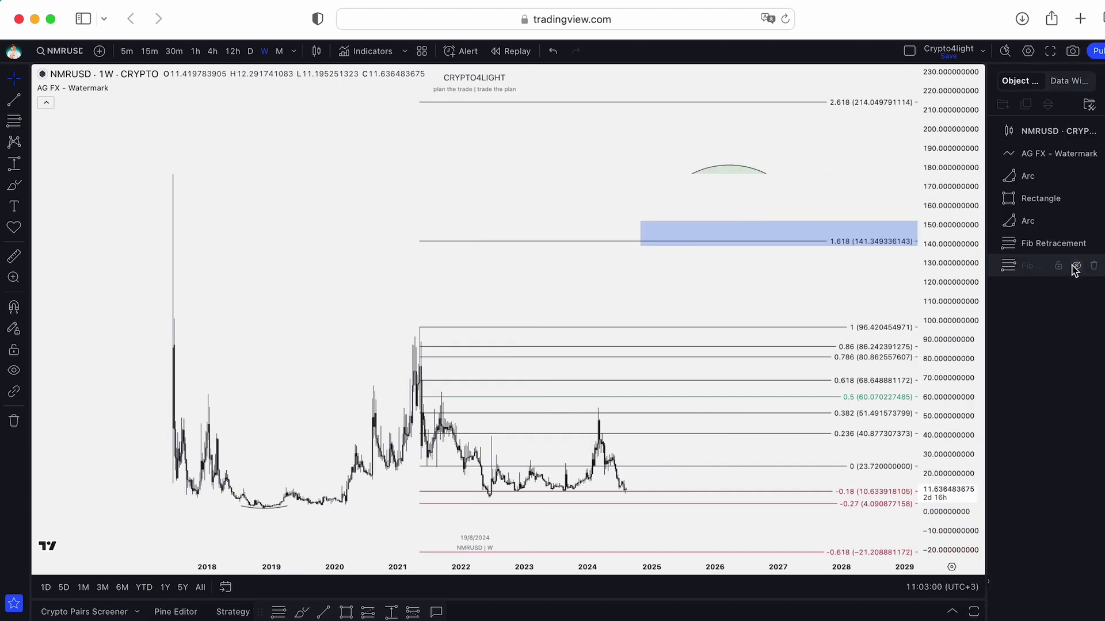
click(1075, 243)
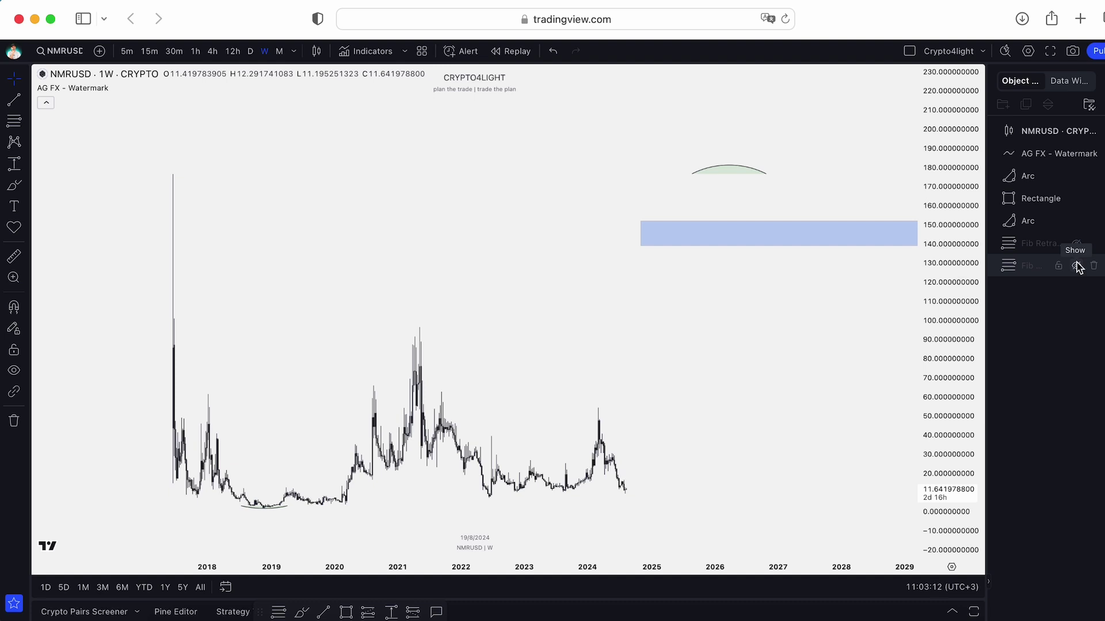
click(1076, 265)
click(1103, 133)
drag(678, 137, 676, 123)
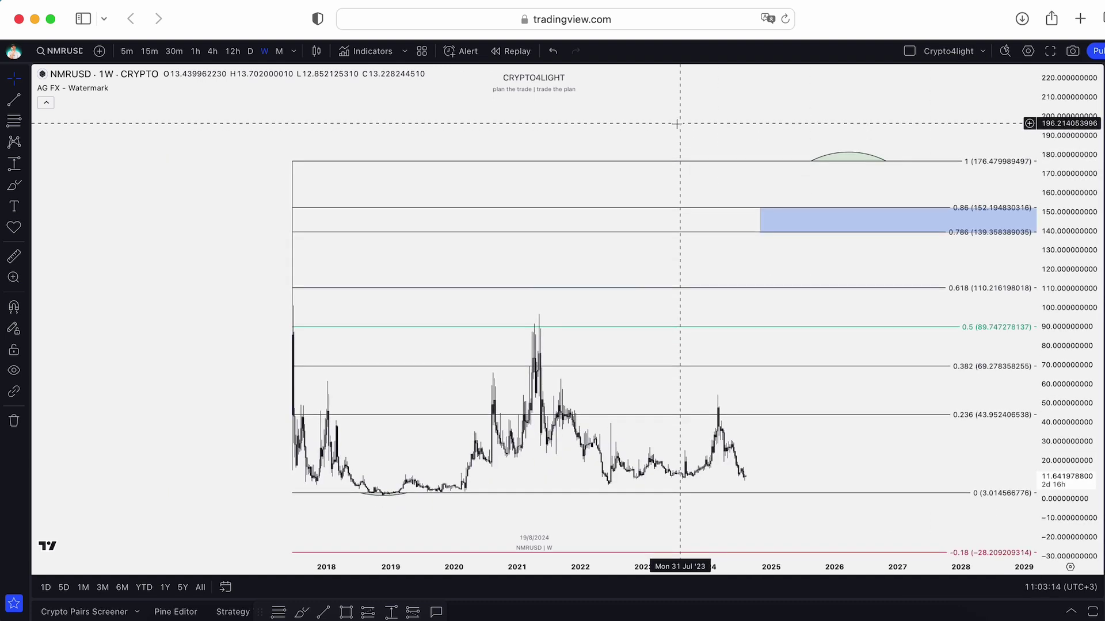
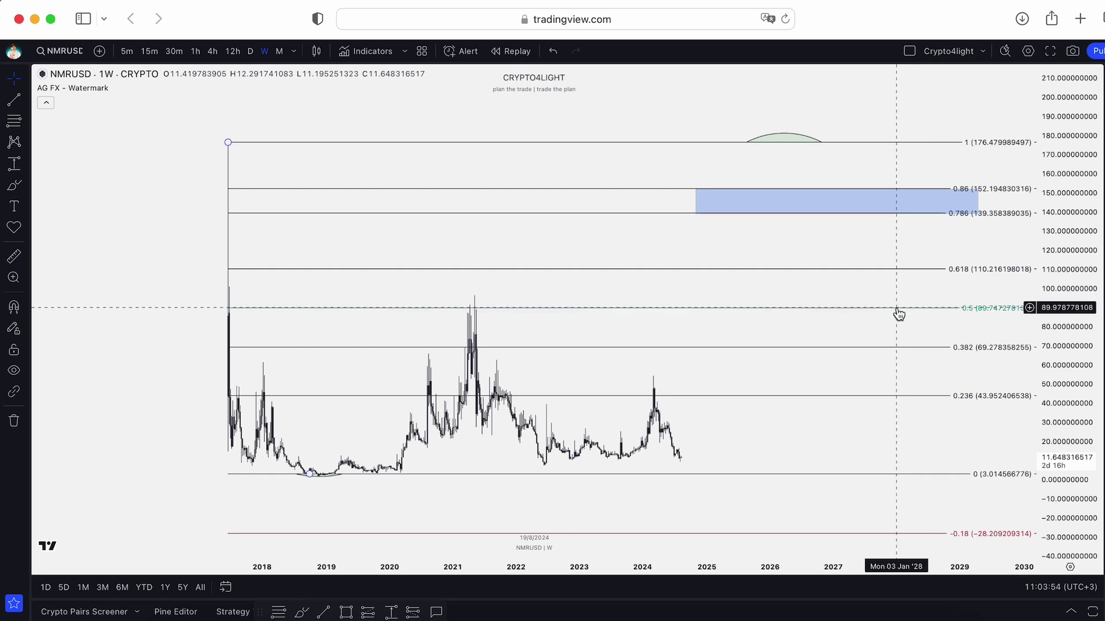
Measure the price range from the June 2022 low up to the 0.86 Fibonacci level with magnet mode on.
drag(756, 257, 760, 275)
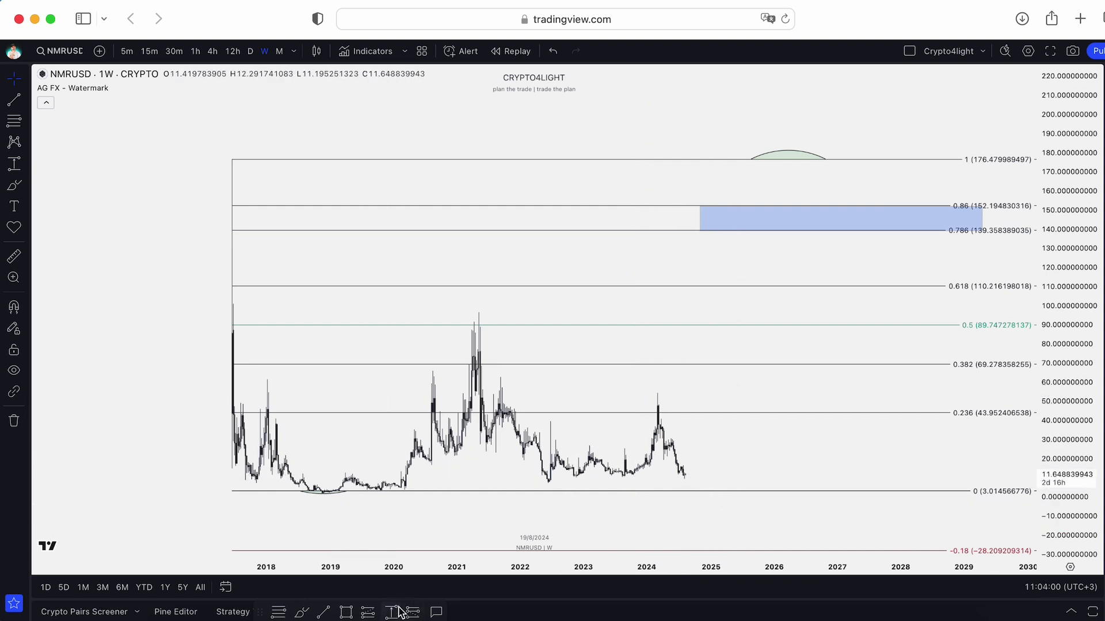
click(13, 309)
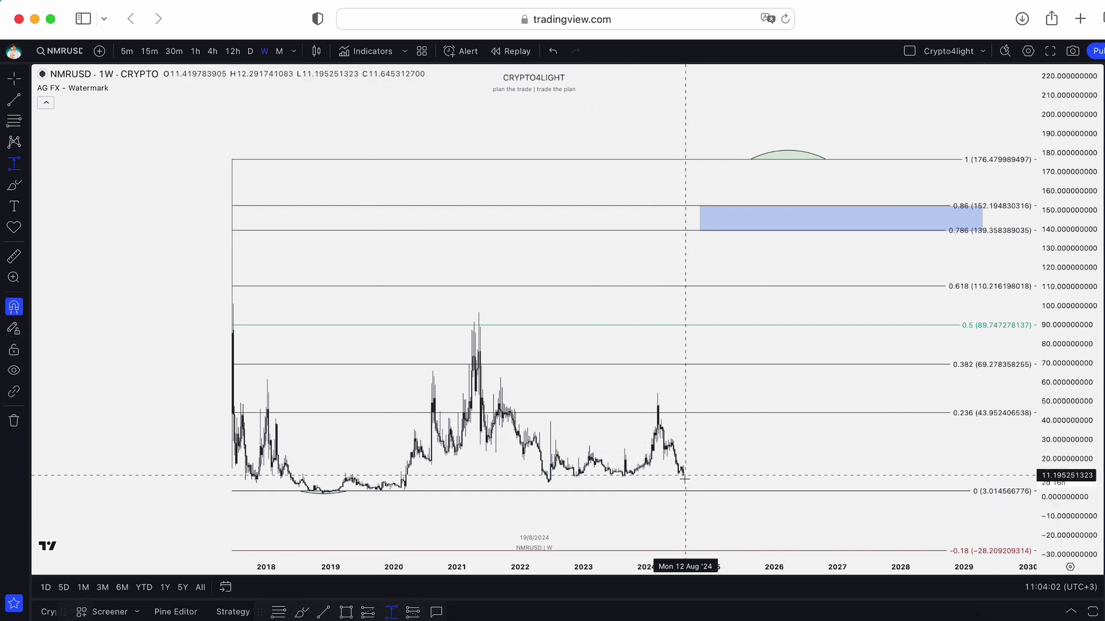
click(548, 483)
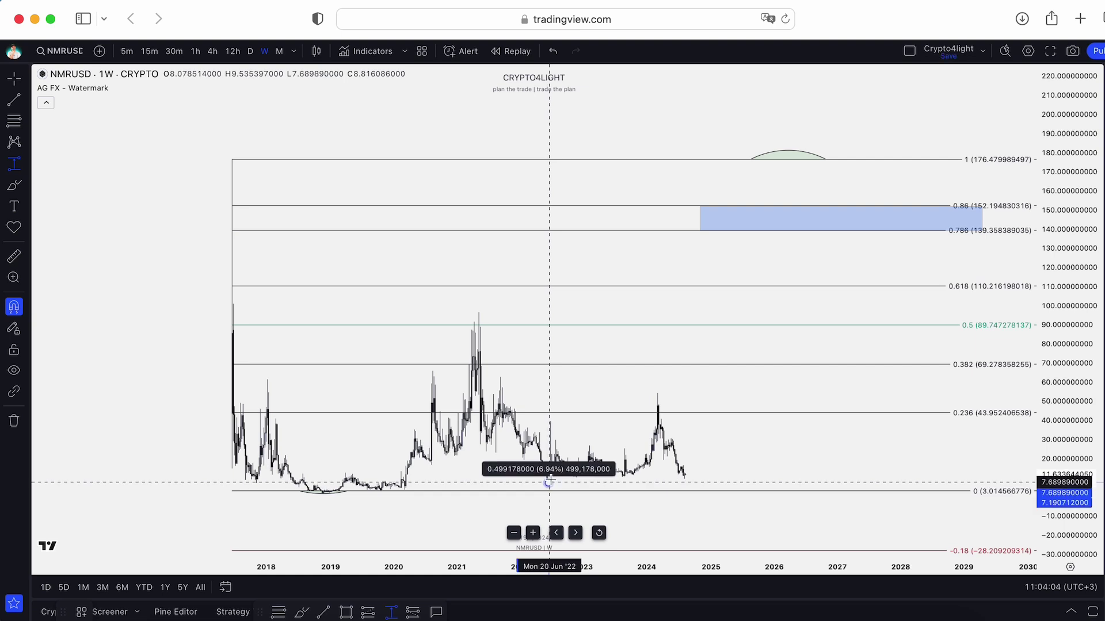
click(733, 205)
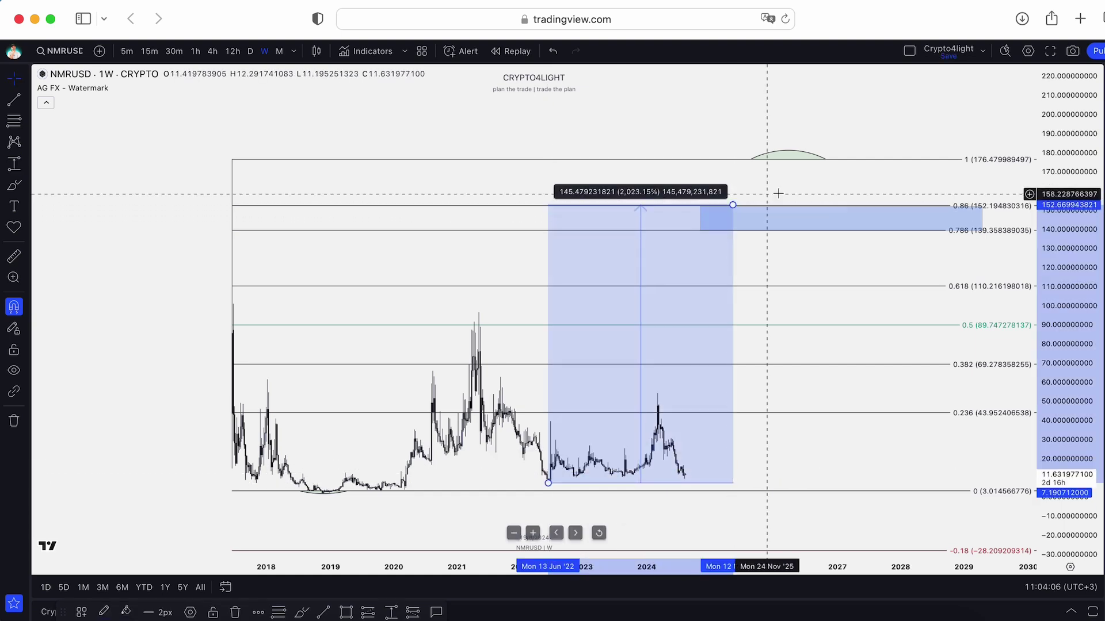
drag(779, 193, 778, 156)
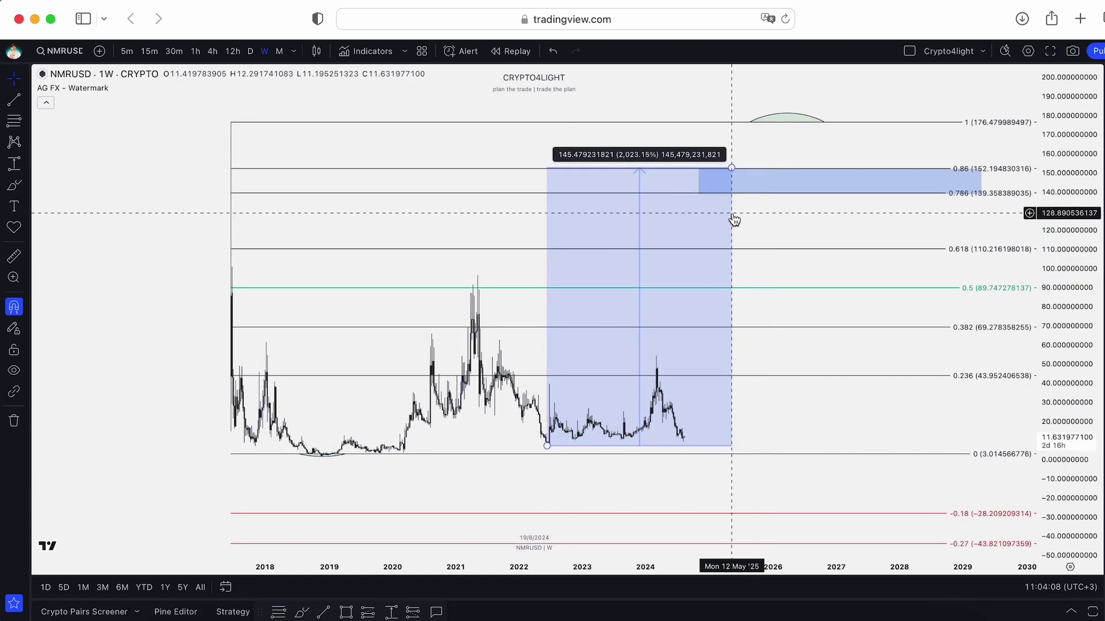
Extend the price range measurement up to the Fibonacci level 1 and delete the measurement.
click(733, 219)
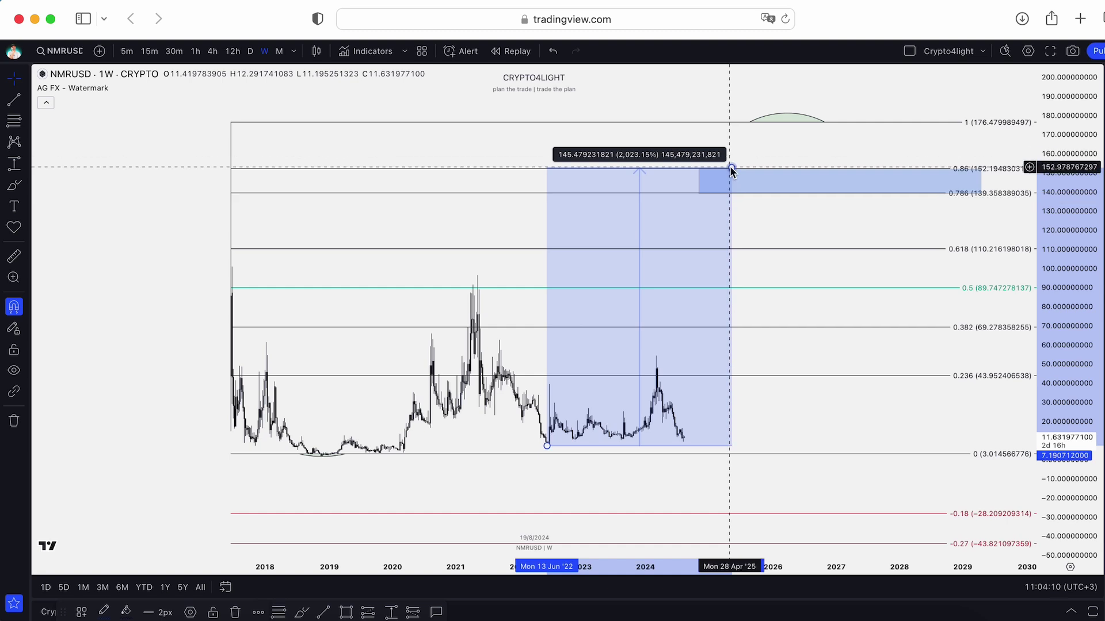
drag(731, 168, 740, 123)
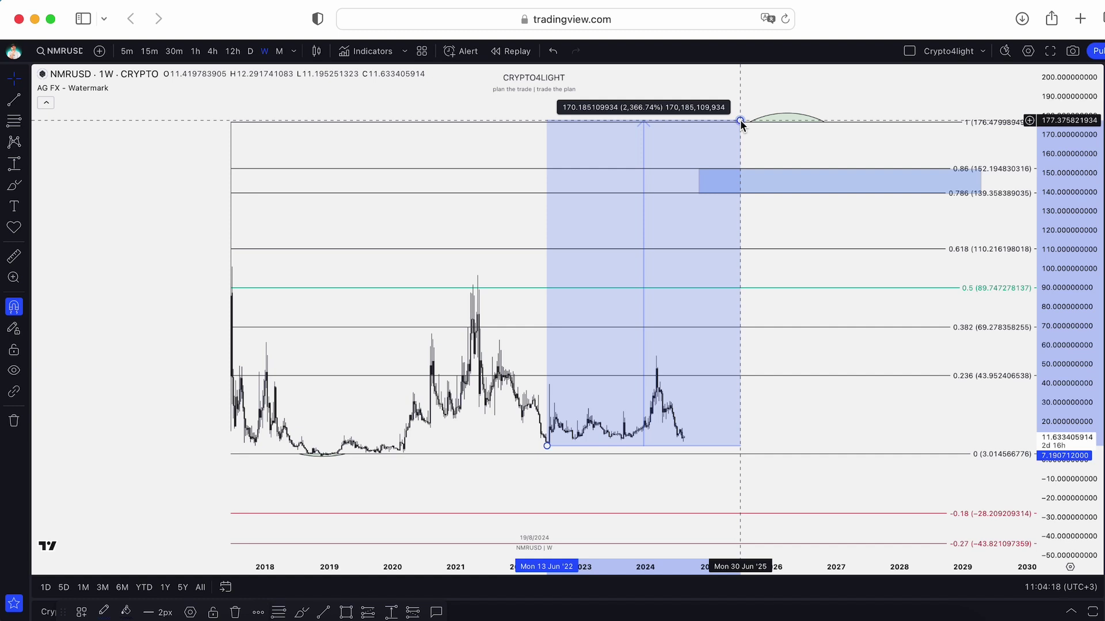
key(Delete)
Turn off magnet mode and add the Crypto4light ADZ, Direction and Market Mood indicators.
drag(769, 225, 676, 232)
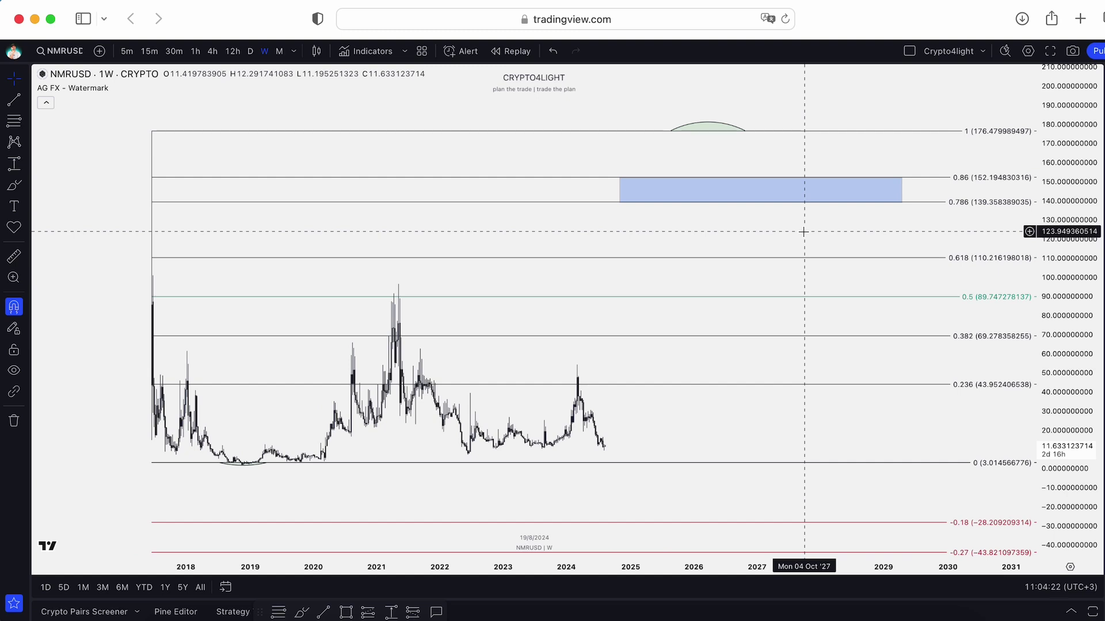
drag(1067, 408, 1068, 371)
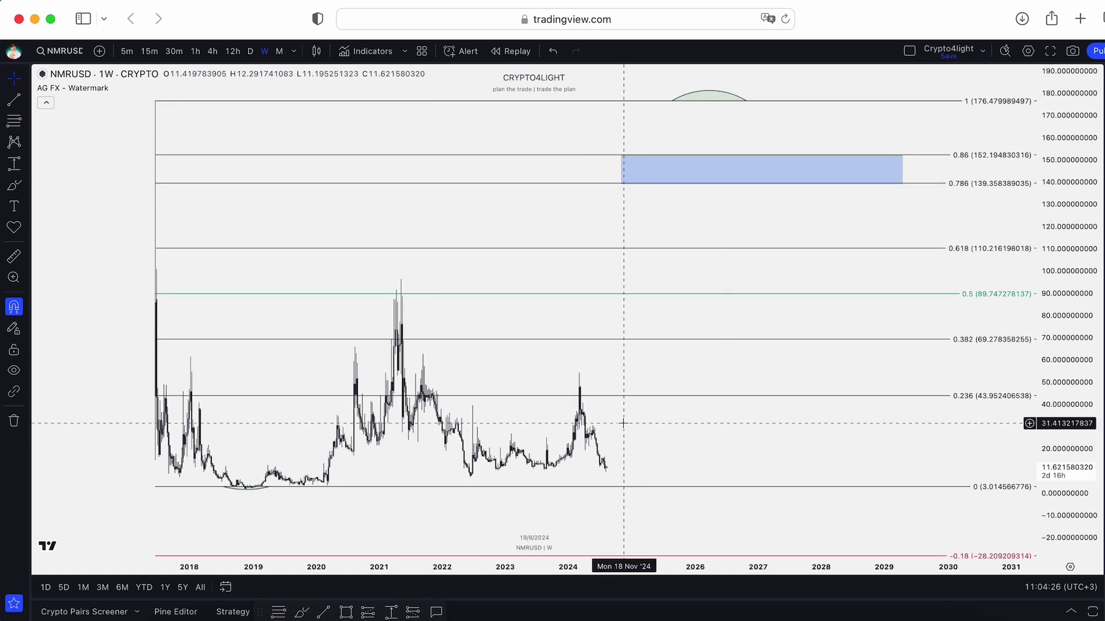
drag(706, 432, 826, 415)
scroll(817, 401, up, 1)
click(10, 309)
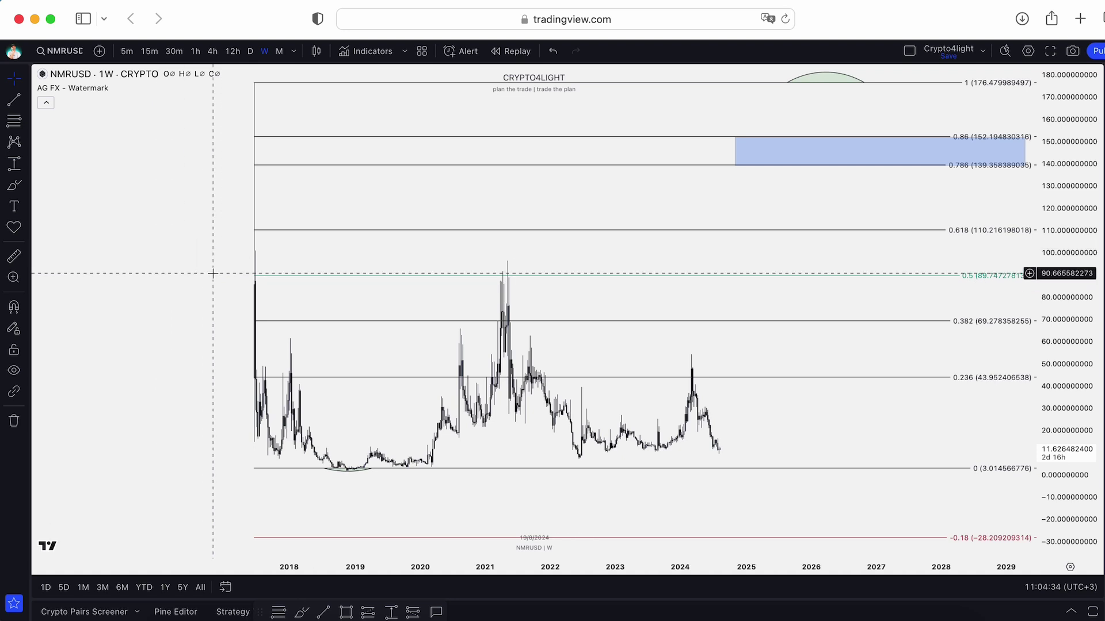
click(386, 53)
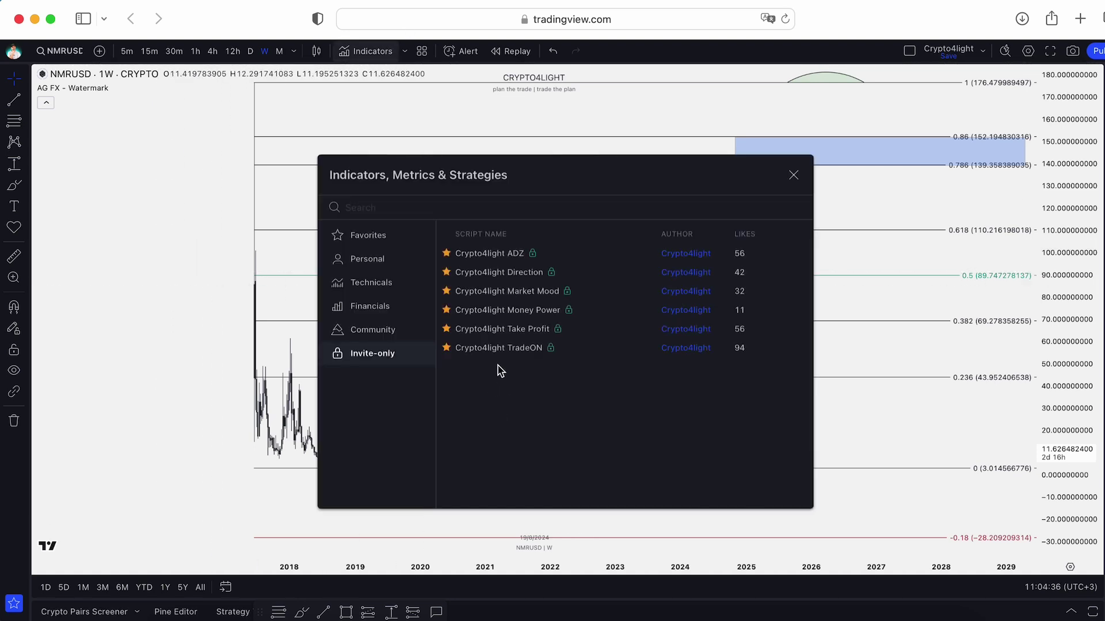
click(493, 254)
click(499, 272)
click(539, 291)
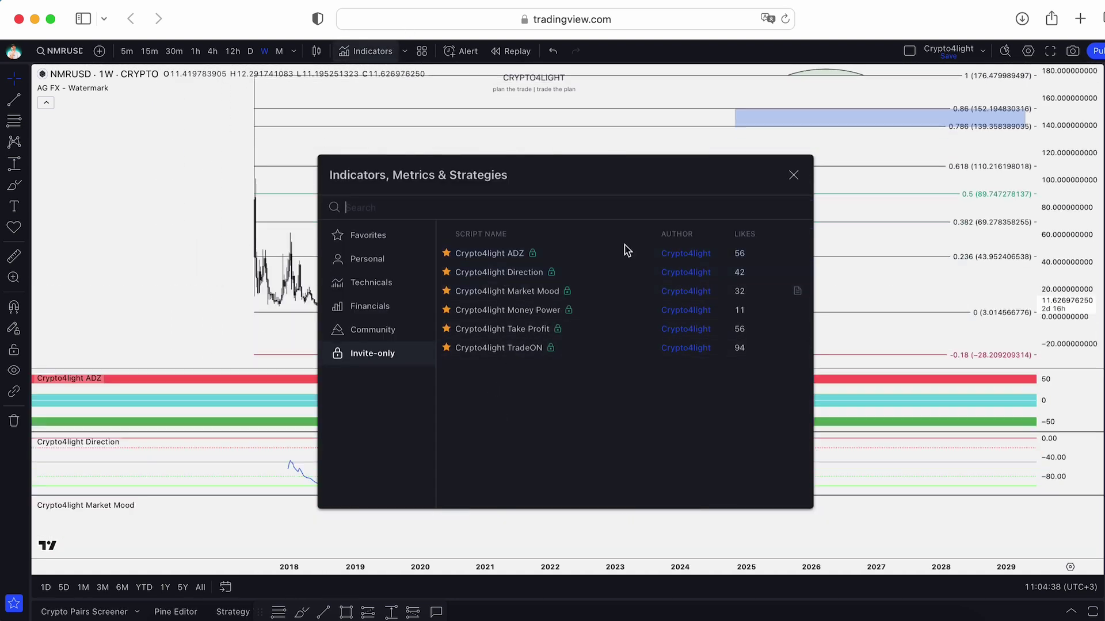
click(793, 175)
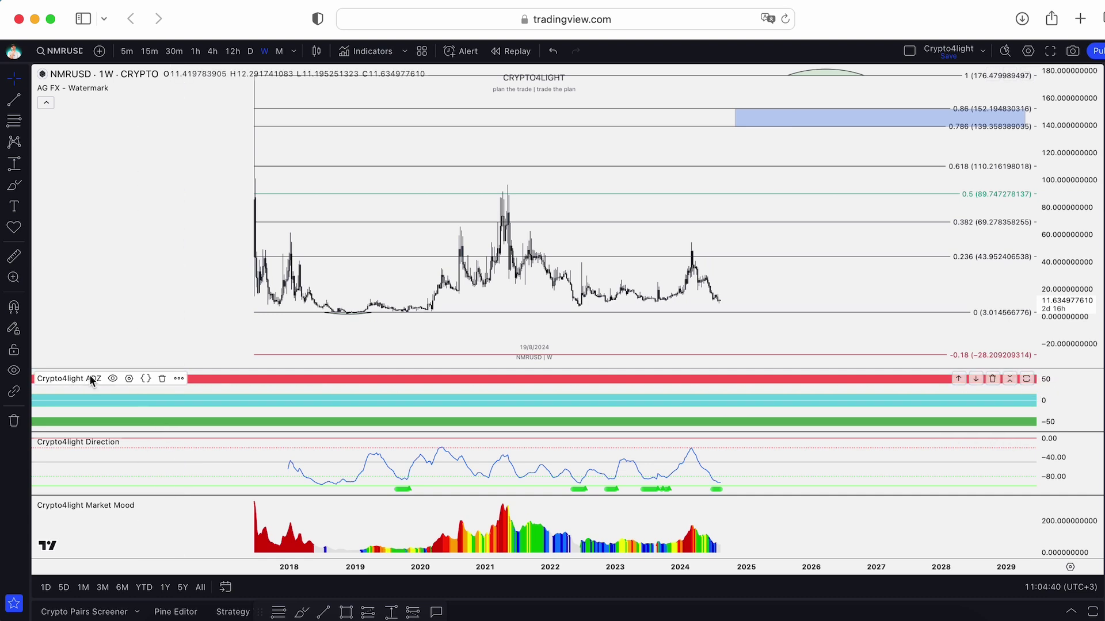
Remove the Crypto4light ADZ indicator and enlarge the weekly candles from the 2021 high to 2024 above the other two indicators.
click(163, 378)
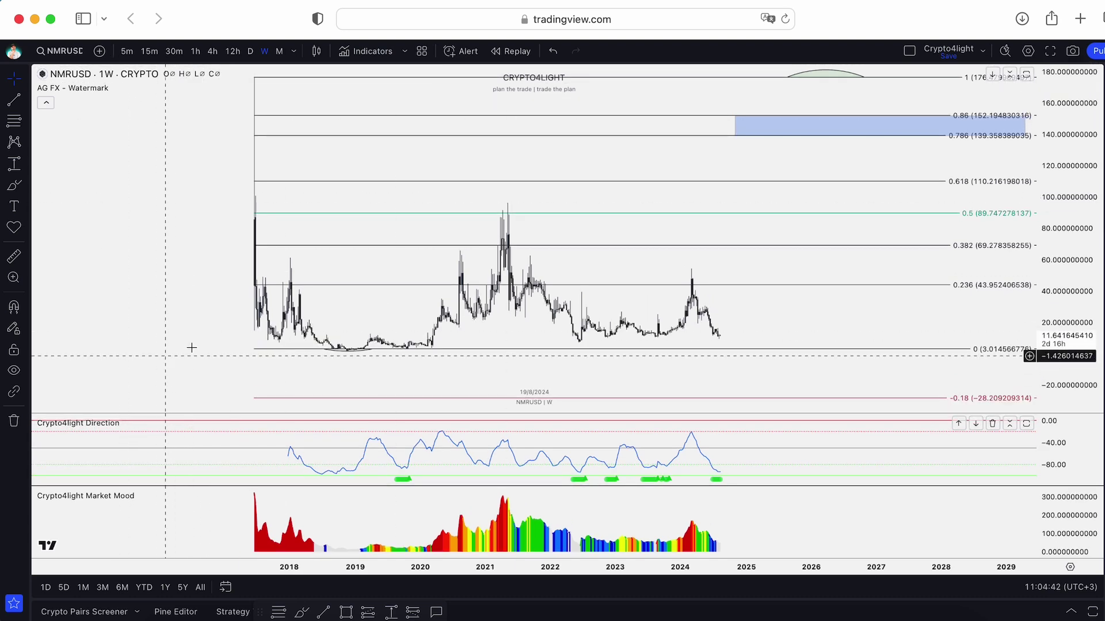
scroll(728, 262, up, 2)
drag(730, 256, 747, 292)
drag(1075, 379, 1073, 288)
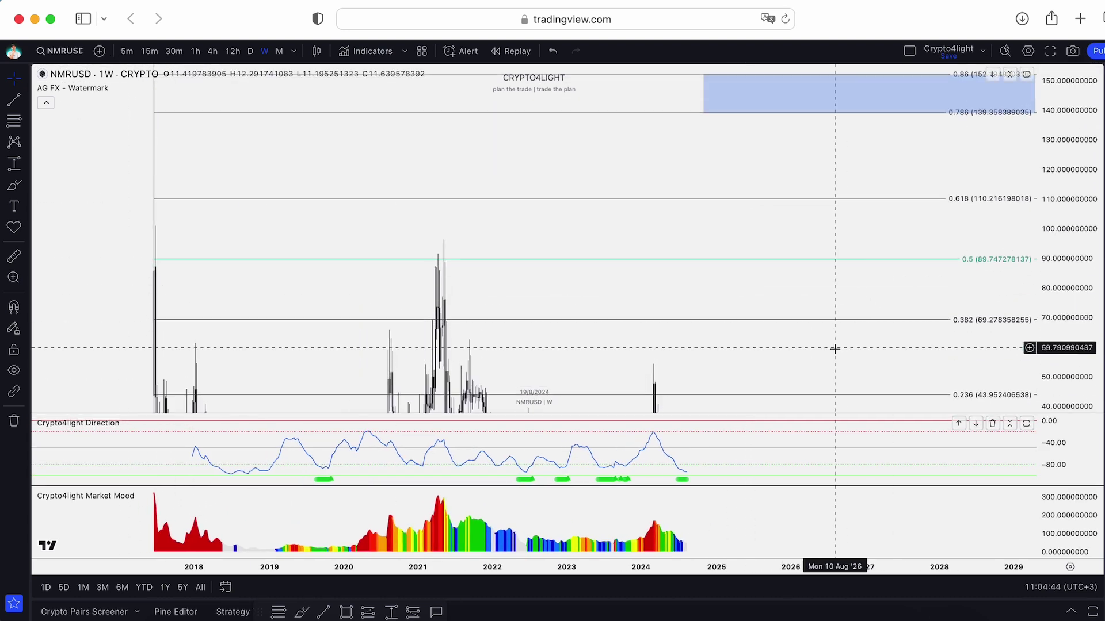
drag(820, 353, 820, 193)
scroll(678, 371, up, 3)
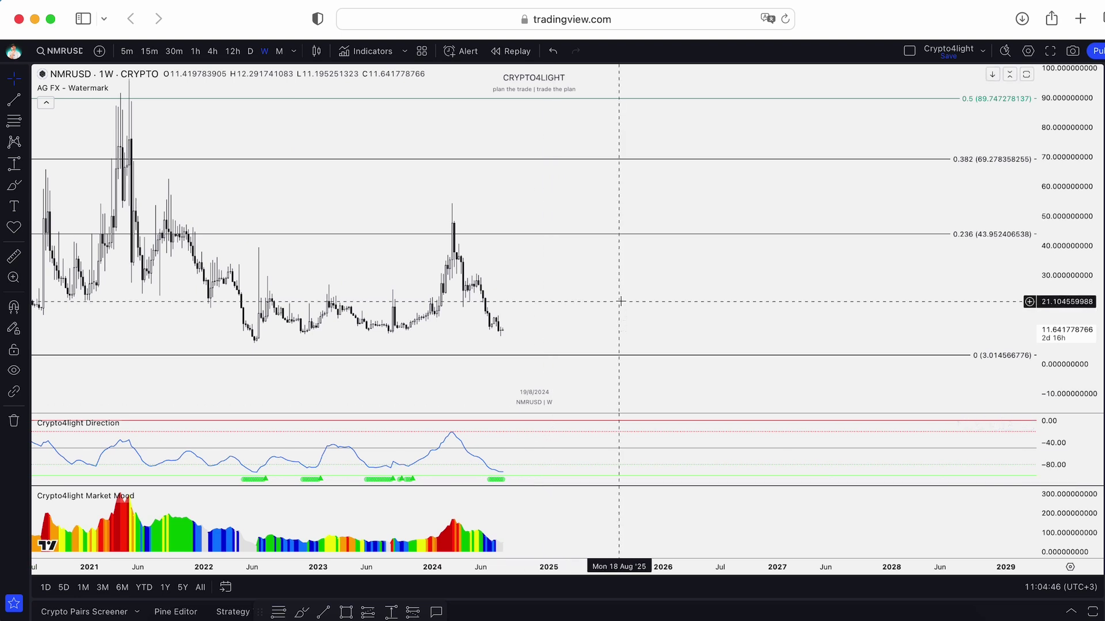
scroll(651, 493, left, 3)
Measure the price range from the October 2023 low up to the 2024 high and discard the measurement.
click(390, 612)
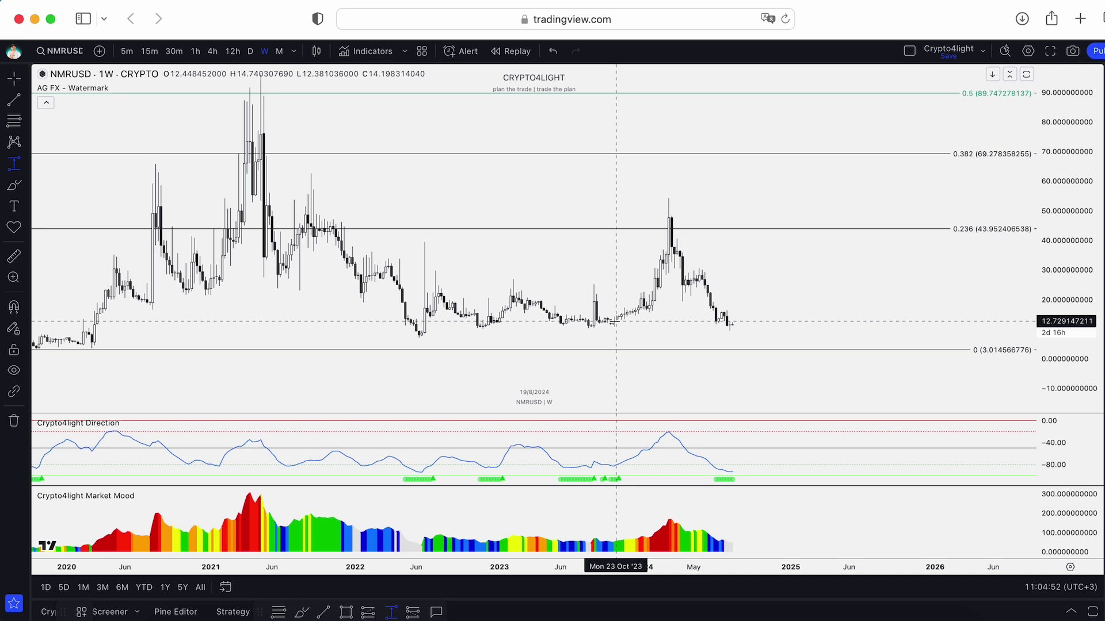
drag(613, 323, 699, 197)
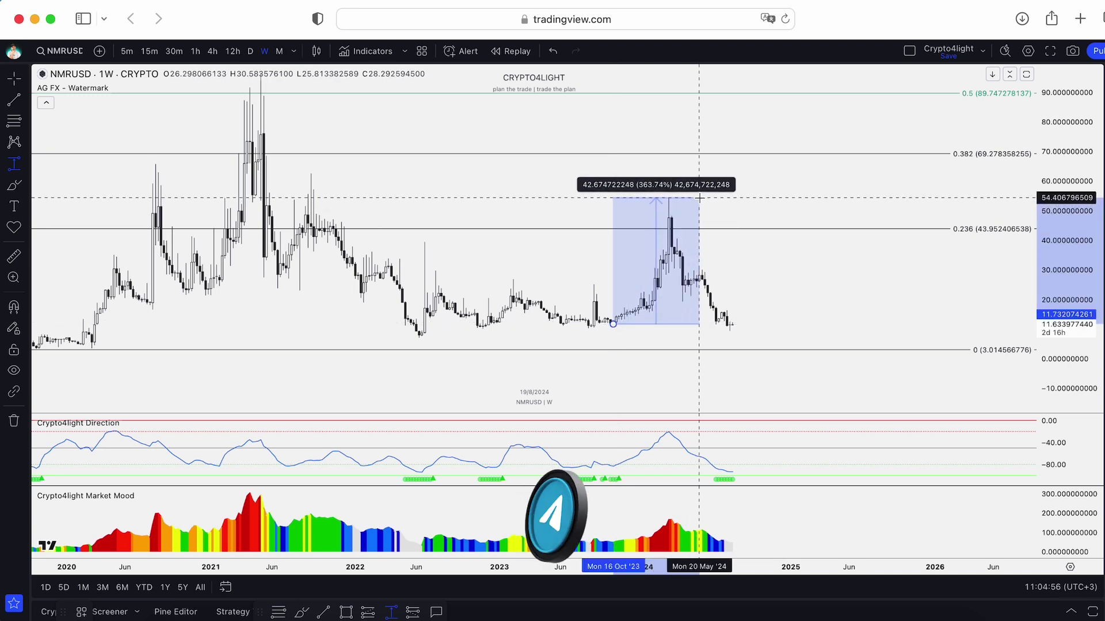
click(699, 197)
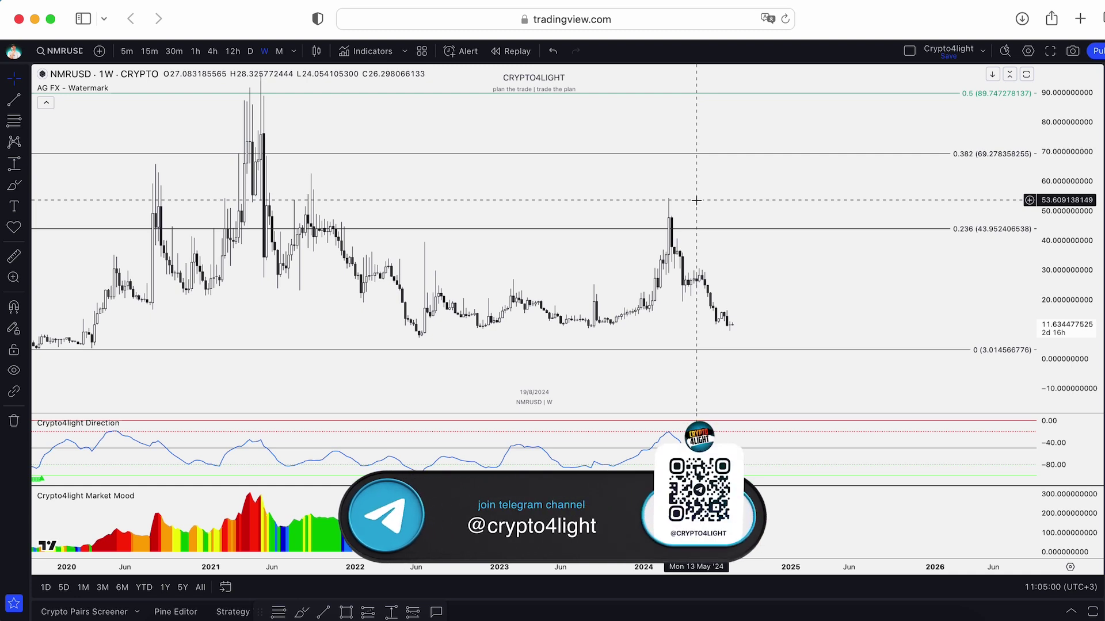
Compare the Direction and Market Mood indicators with the 2021 and 2024 price peaks and remove both indicators.
scroll(757, 232, down, 3)
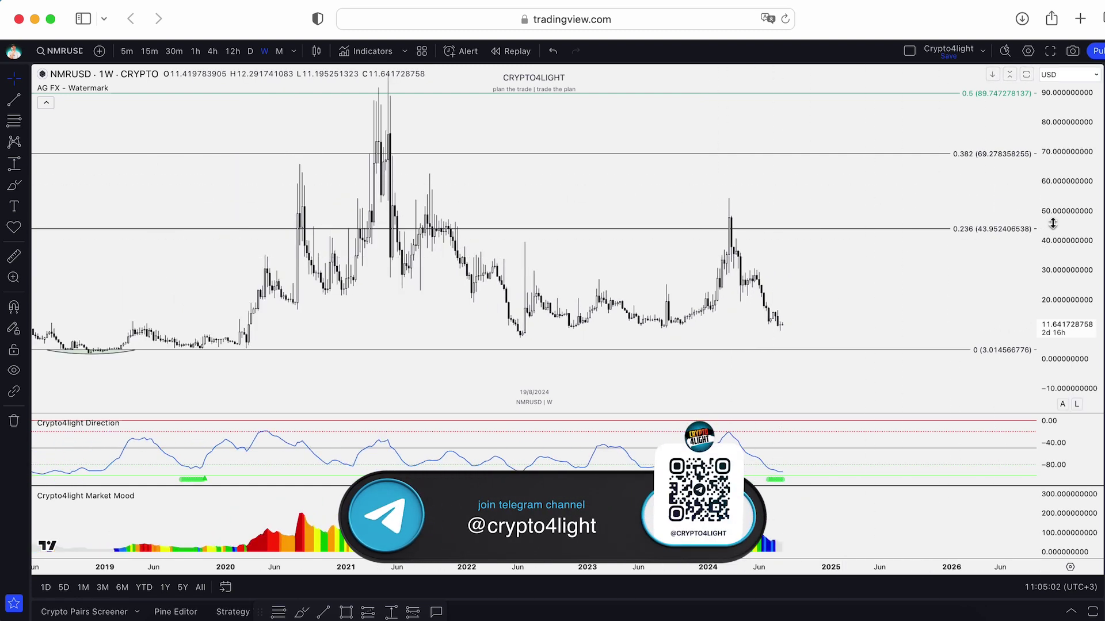
scroll(845, 366, down, 2)
scroll(847, 358, up, 3)
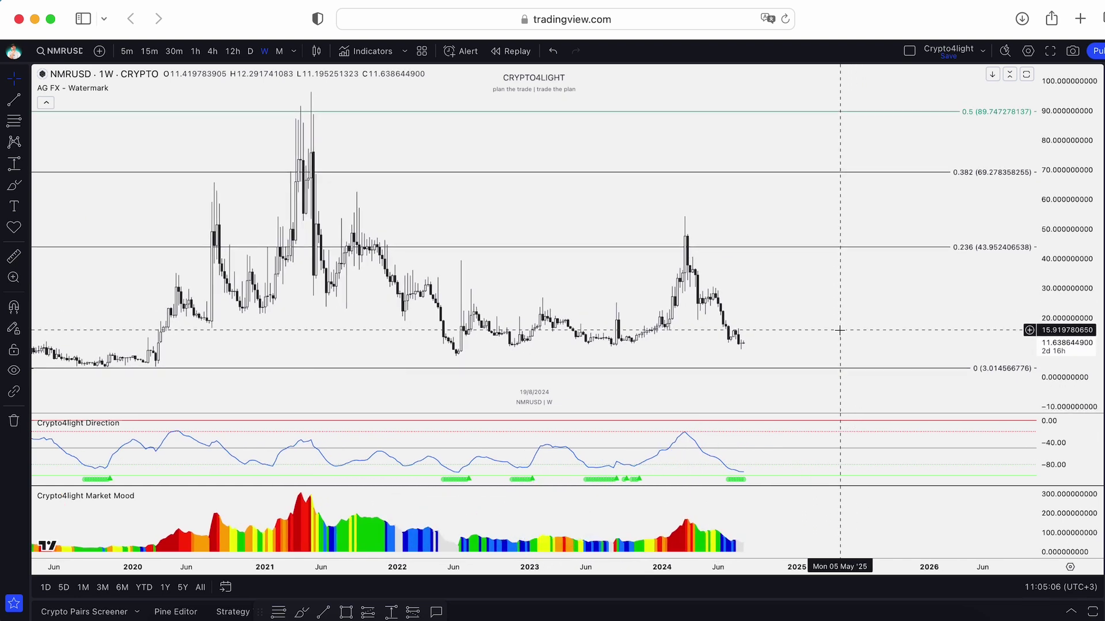
scroll(839, 324, up, 5)
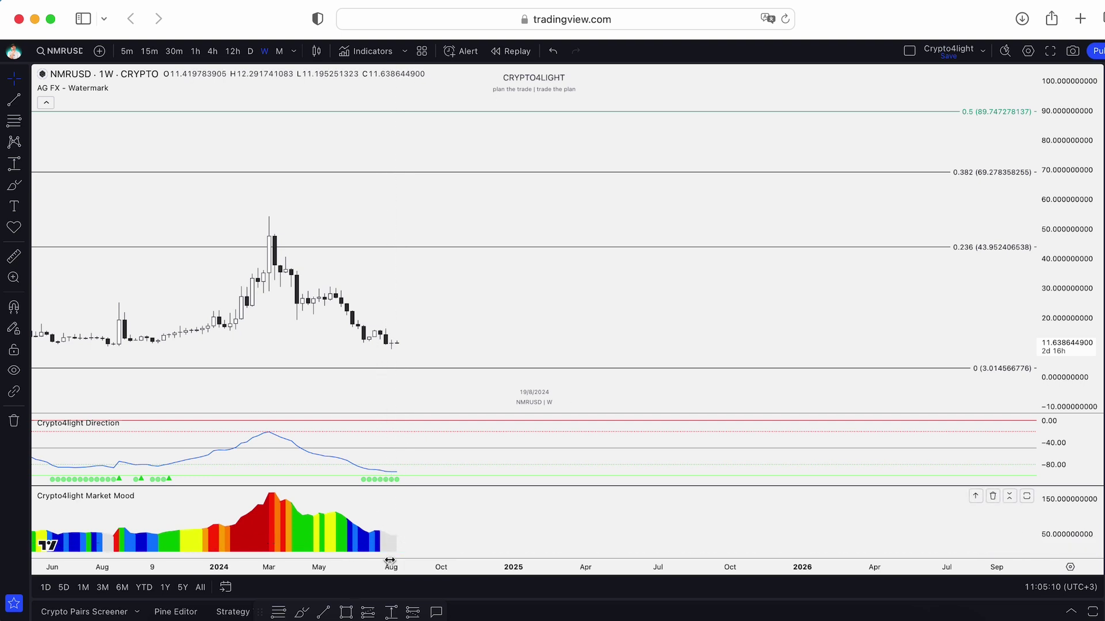
scroll(388, 542, down, 1)
scroll(388, 542, down, 5)
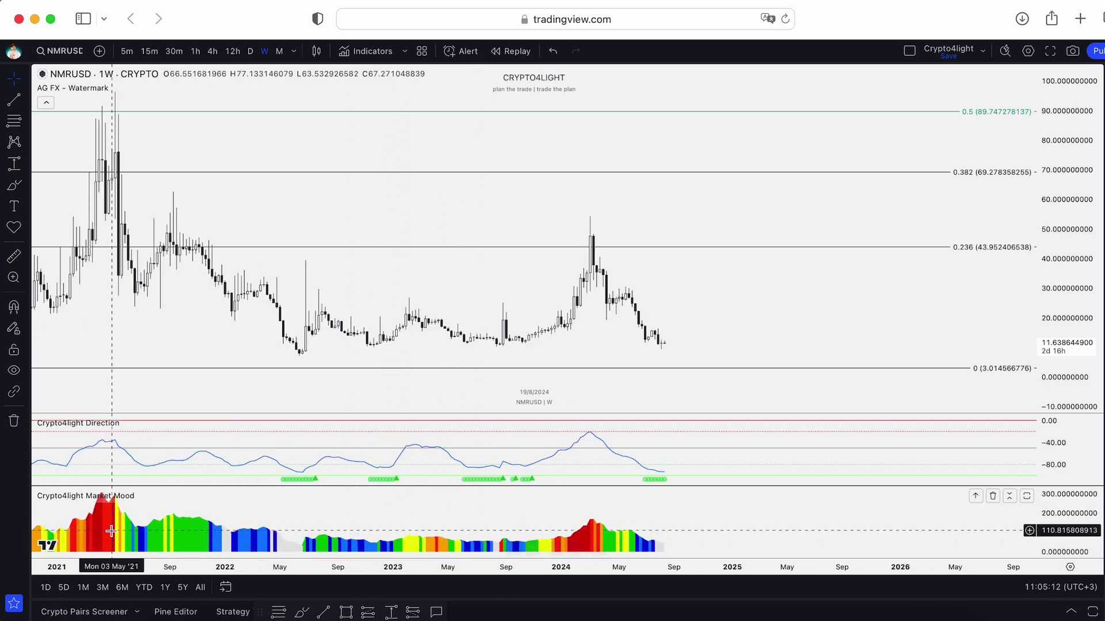
click(196, 496)
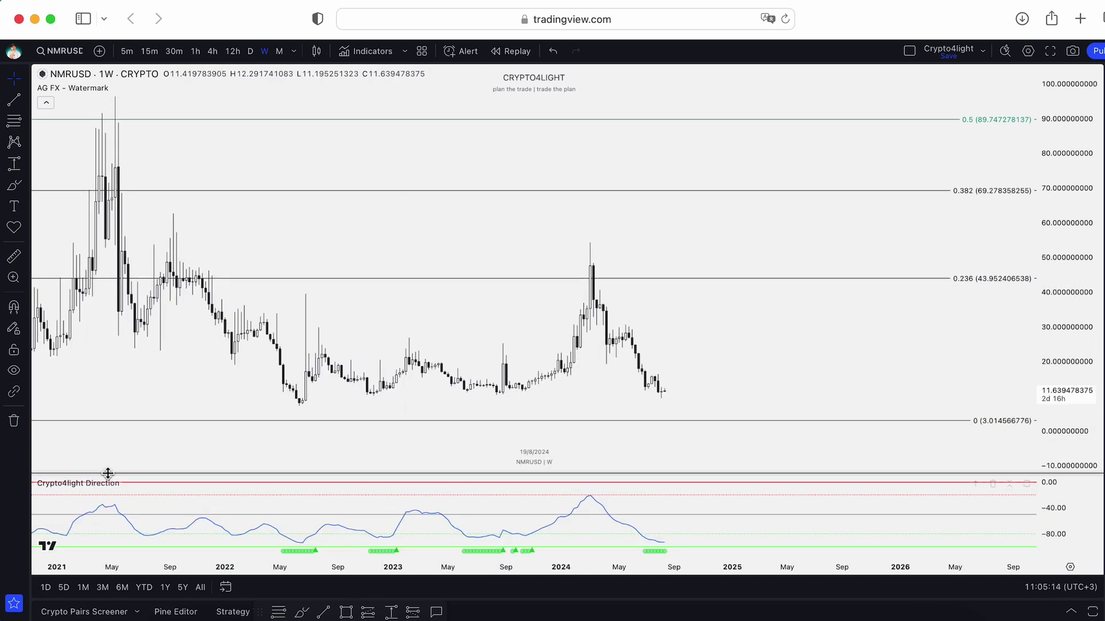
click(179, 484)
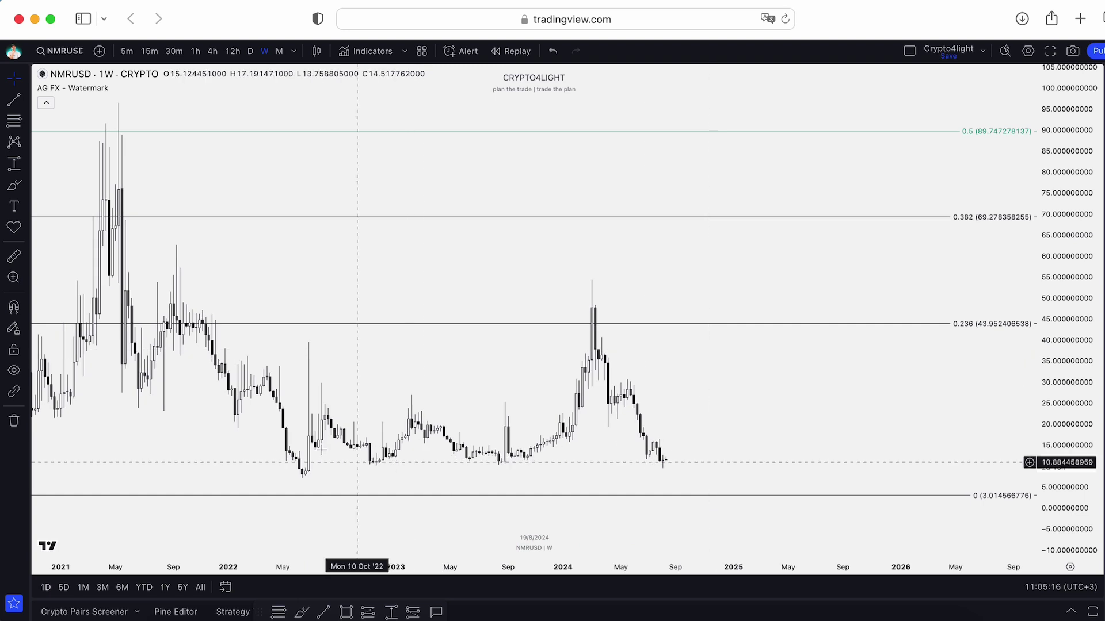
Turn on magnet mode and draw a horizontal trend line forward from the June 2022 low.
click(14, 307)
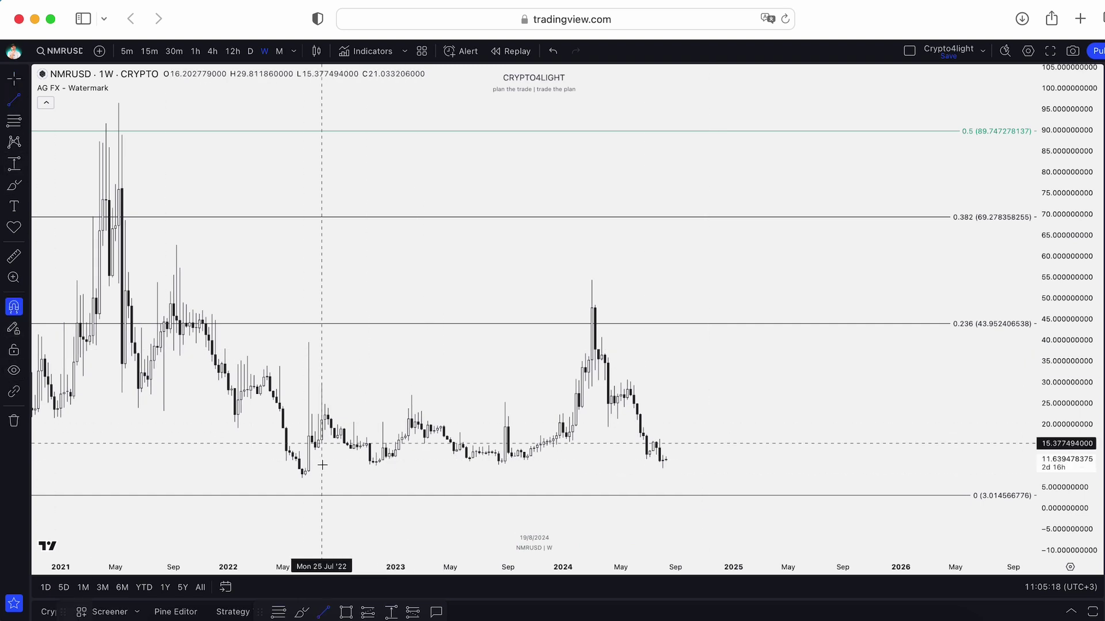
click(302, 477)
shift+click(674, 478)
click(791, 415)
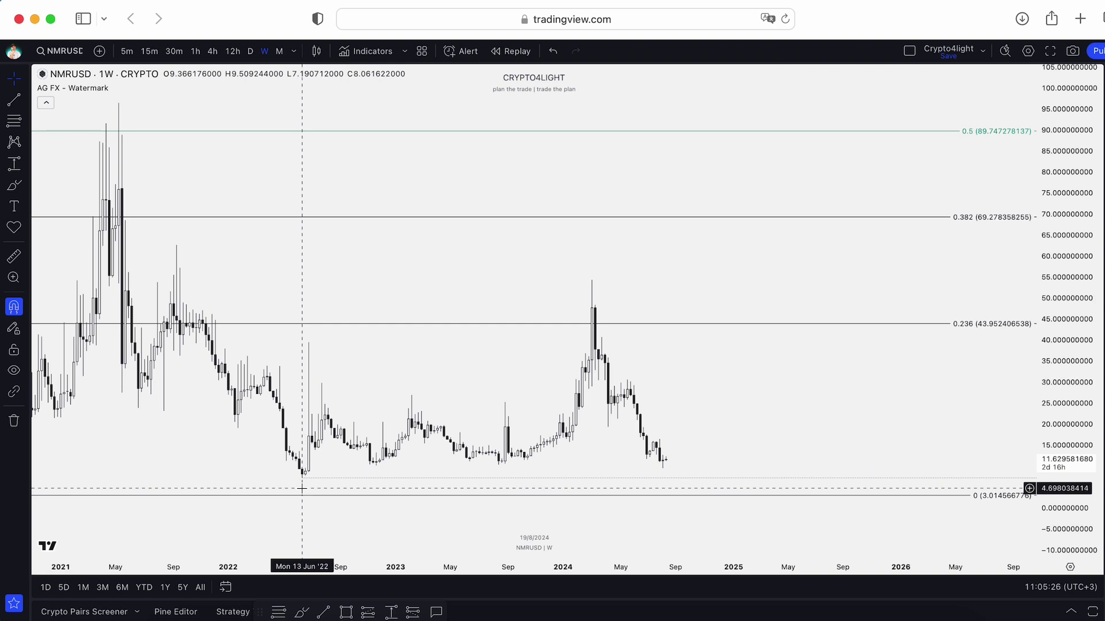
Add the Crypto4light Money Power indicator below the weekly chart, with the full Fibonacci range in view.
scroll(302, 488, down, 4)
drag(1065, 278, 1065, 448)
drag(890, 294, 888, 365)
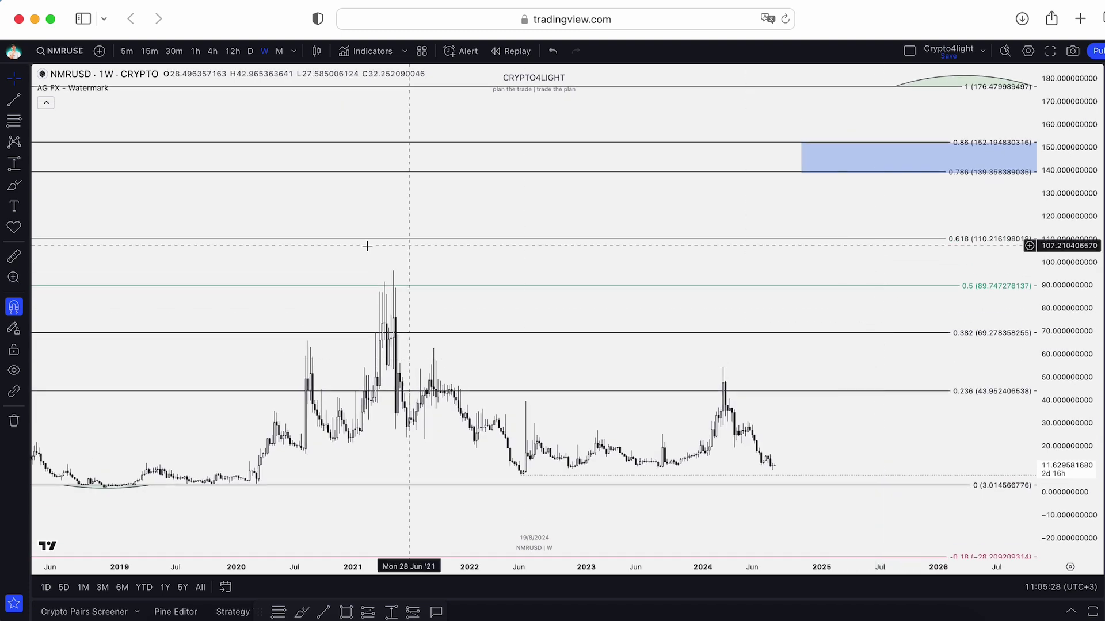
click(369, 51)
click(372, 353)
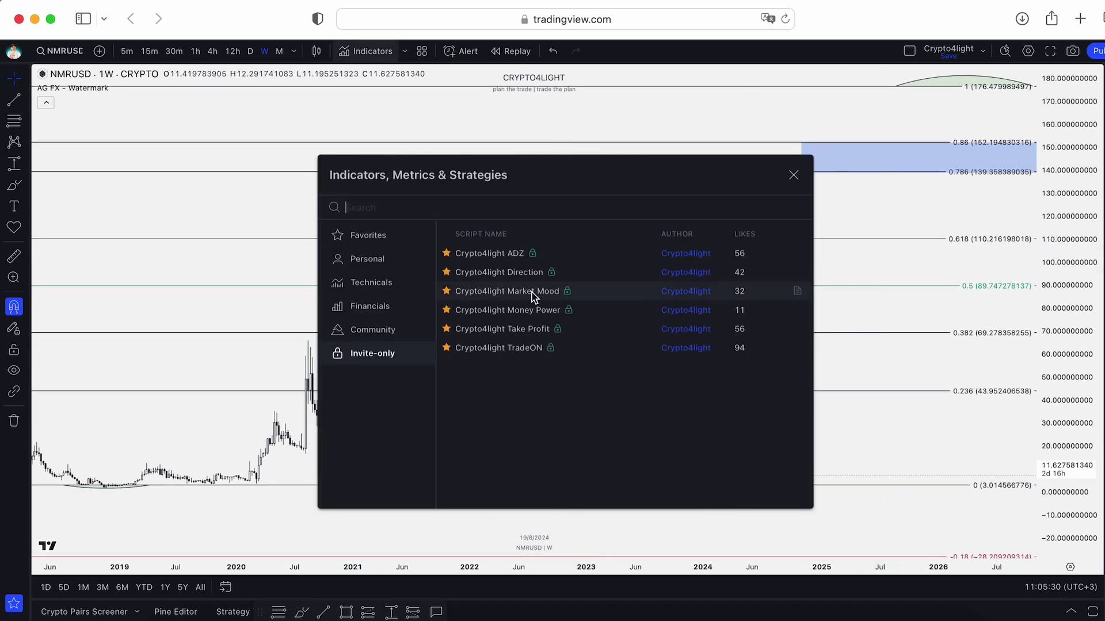
click(537, 309)
click(793, 175)
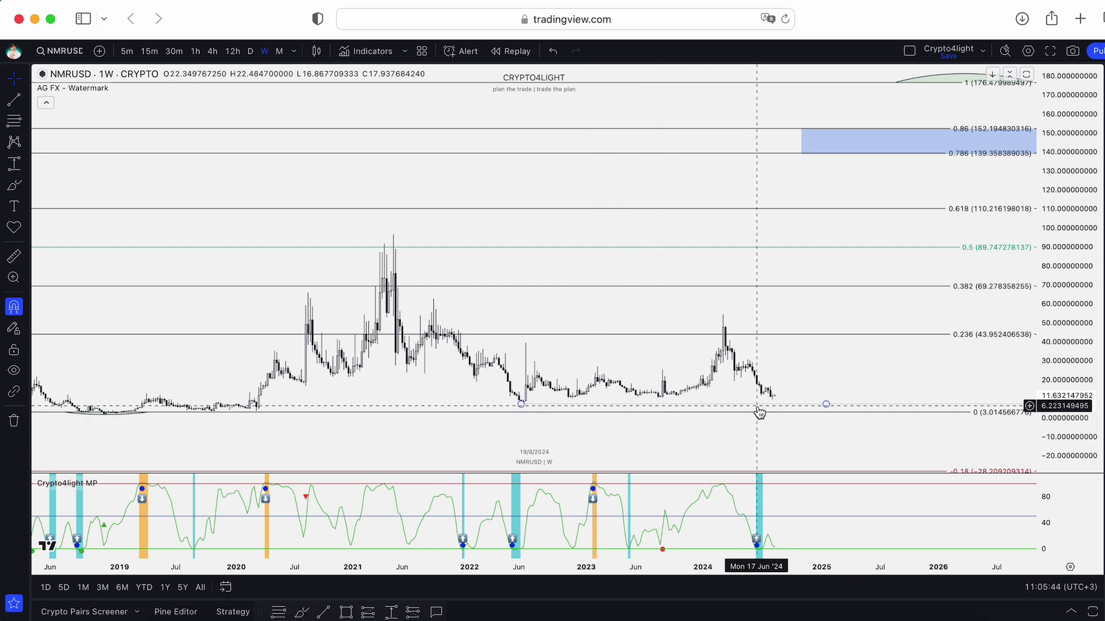
Add the Crypto4light TradeON indicator and bring its buy and sell signals from 2019 to 2024 into view.
drag(805, 358, 790, 325)
drag(1047, 355, 1047, 316)
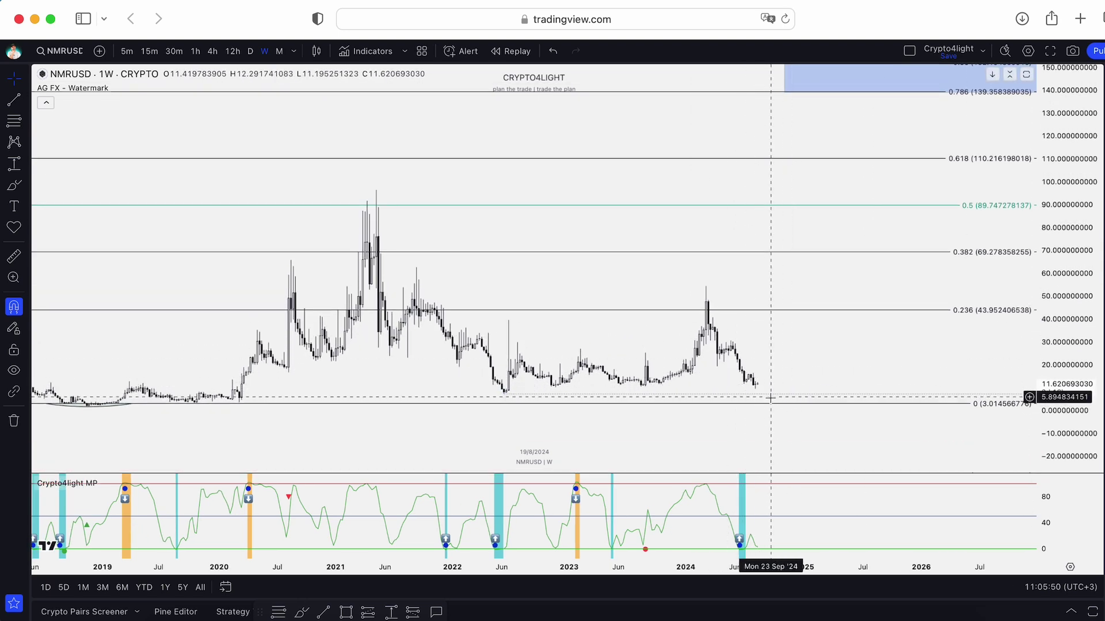
scroll(814, 295, down, 5)
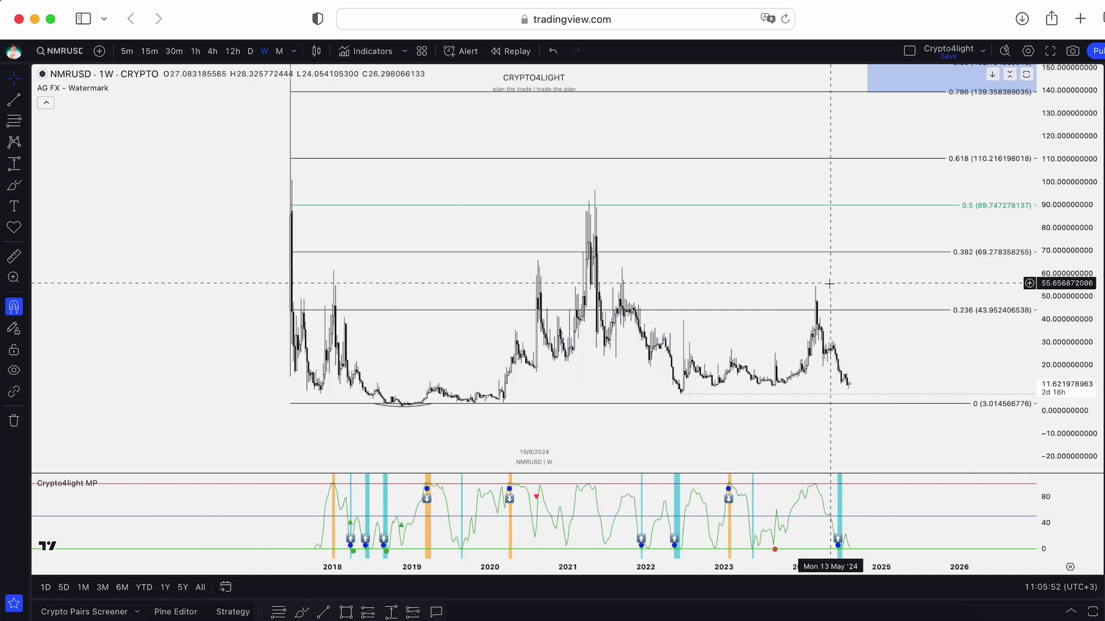
drag(879, 283, 815, 312)
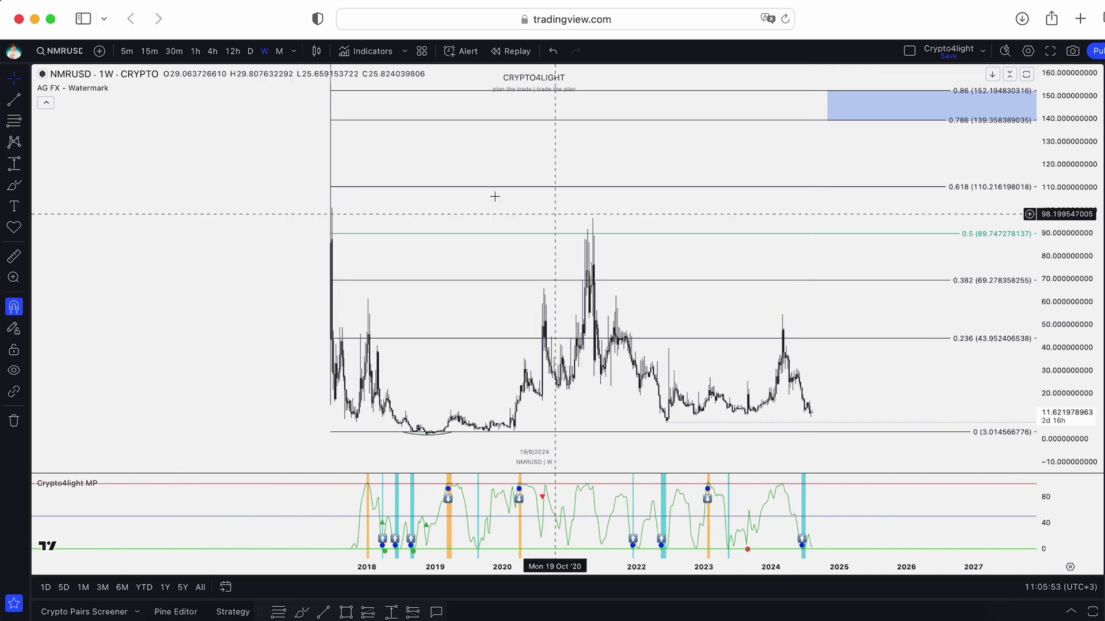
click(380, 53)
click(472, 350)
click(794, 174)
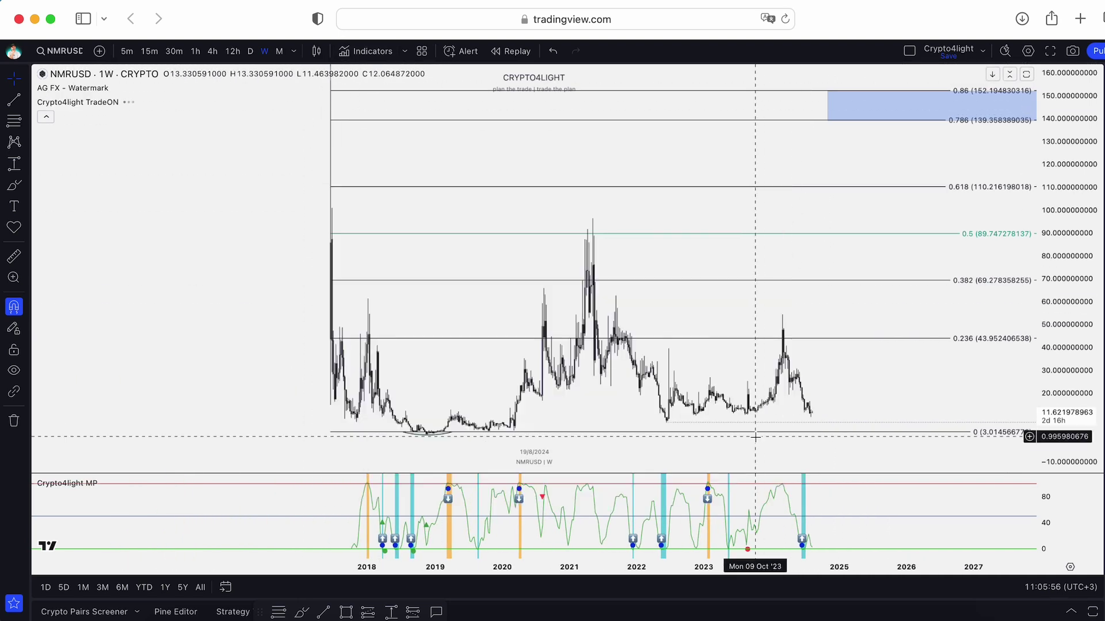
drag(726, 450, 395, 457)
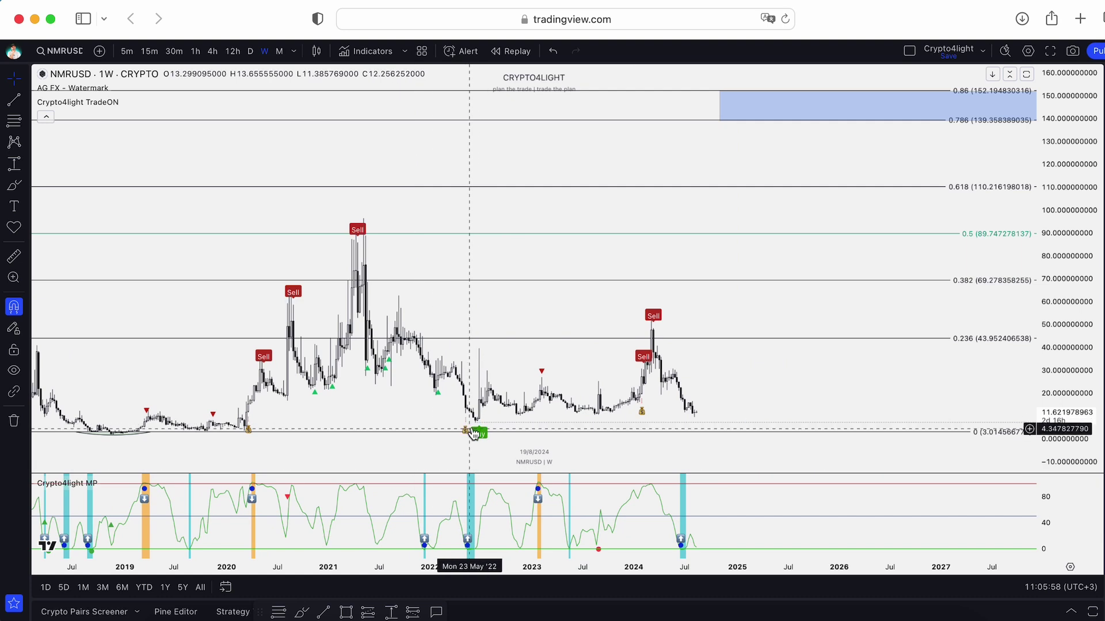
Compare the TradeON buy and sell signals with the Money Power readings across the 2018 to 2024 weekly candles.
drag(543, 429, 449, 385)
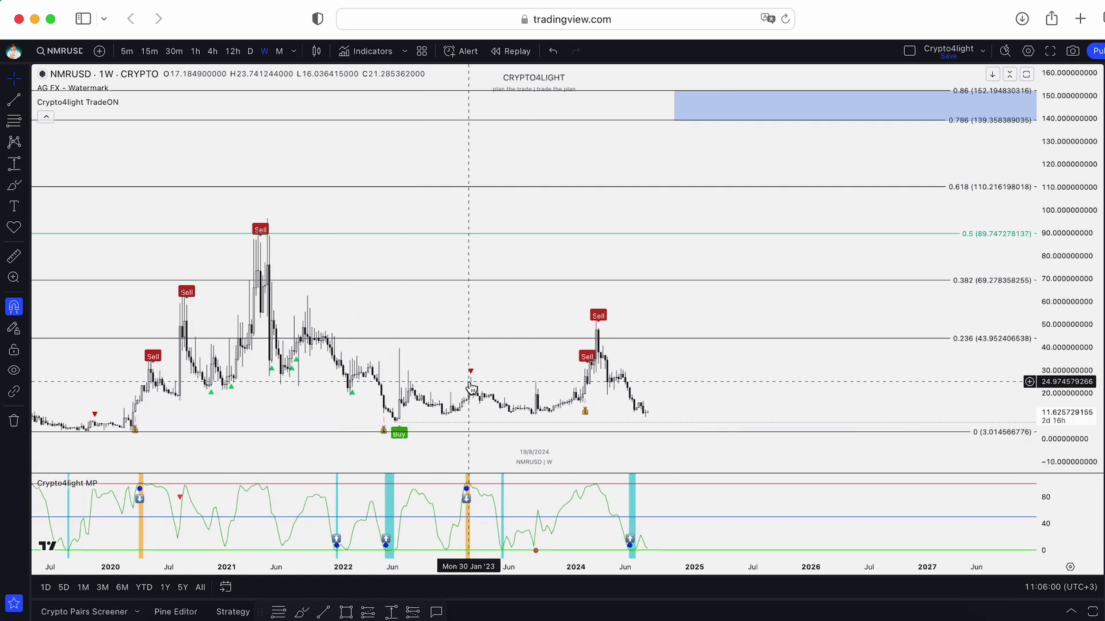
scroll(500, 386, right, 5)
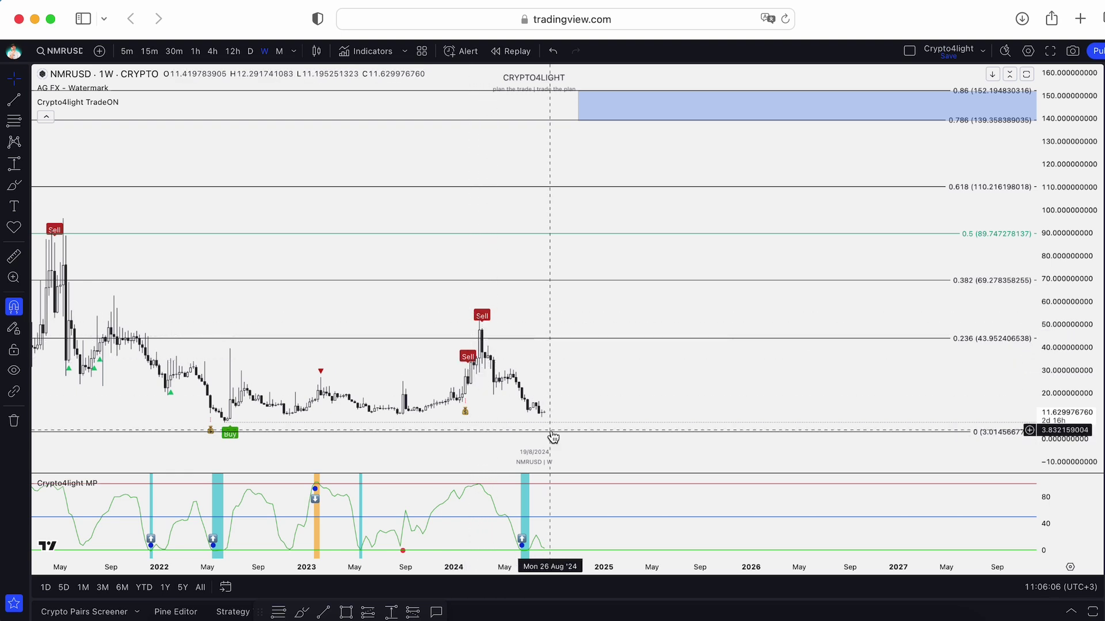
scroll(586, 432, down, 2)
scroll(618, 426, down, 3)
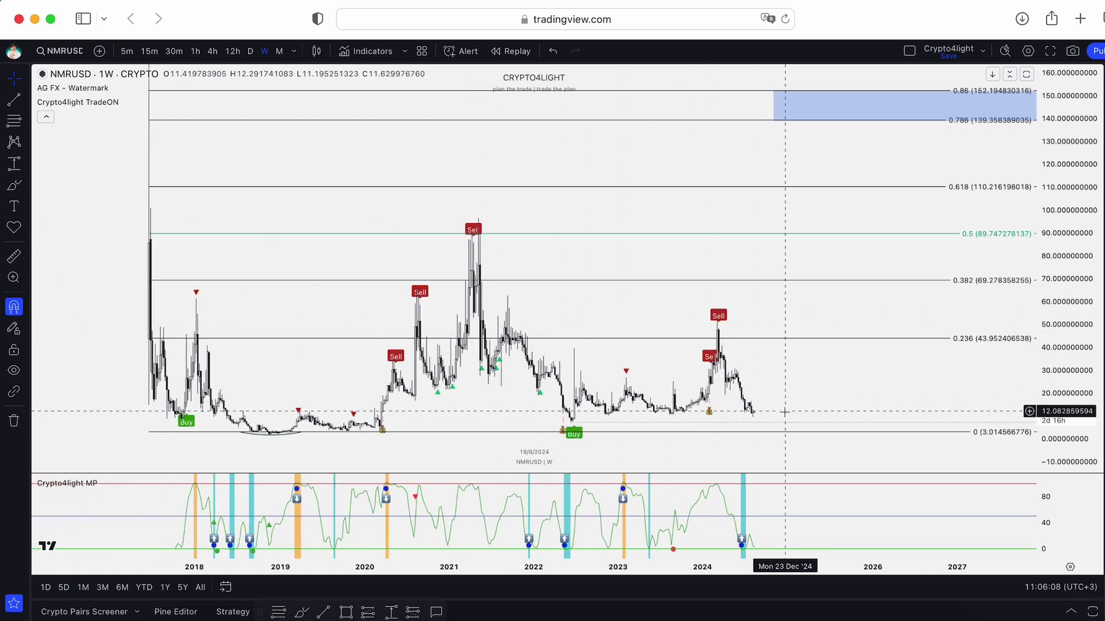
scroll(773, 405, up, 2)
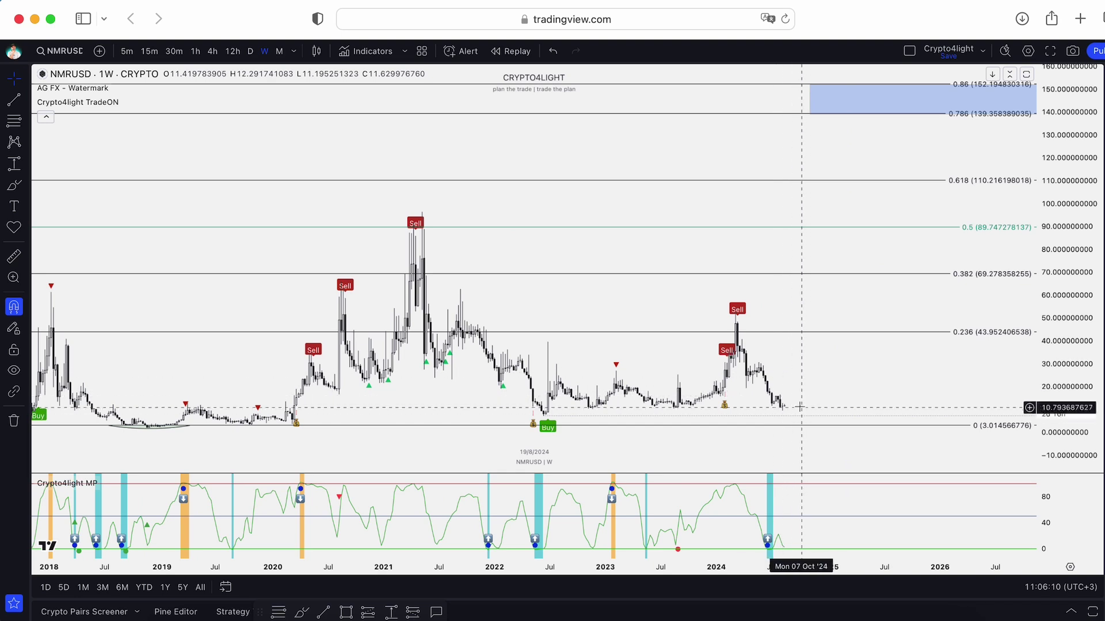
scroll(760, 351, down, 1)
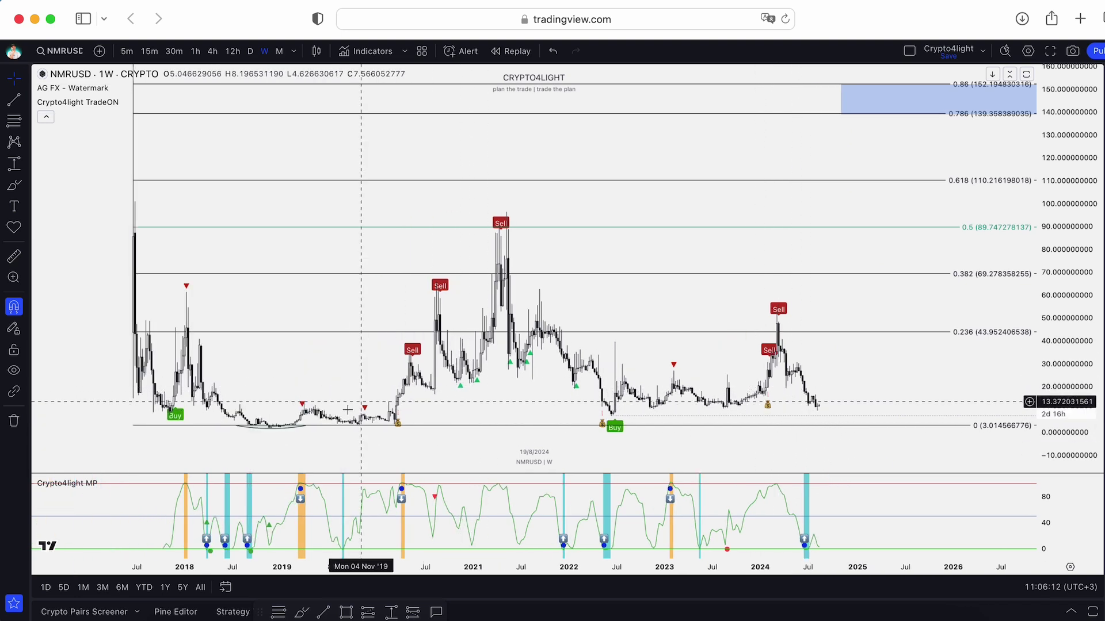
scroll(230, 346, down, 1)
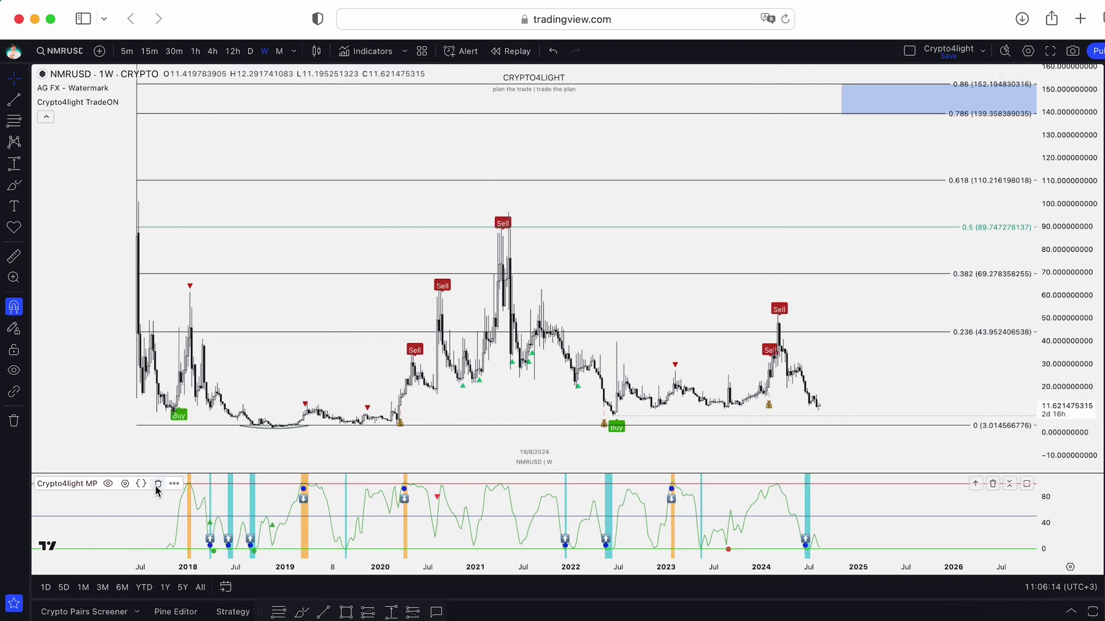
Remove the Crypto4light Money Power indicator and add the Crypto4light Take Profit indicator to the weekly chart.
click(157, 490)
click(365, 51)
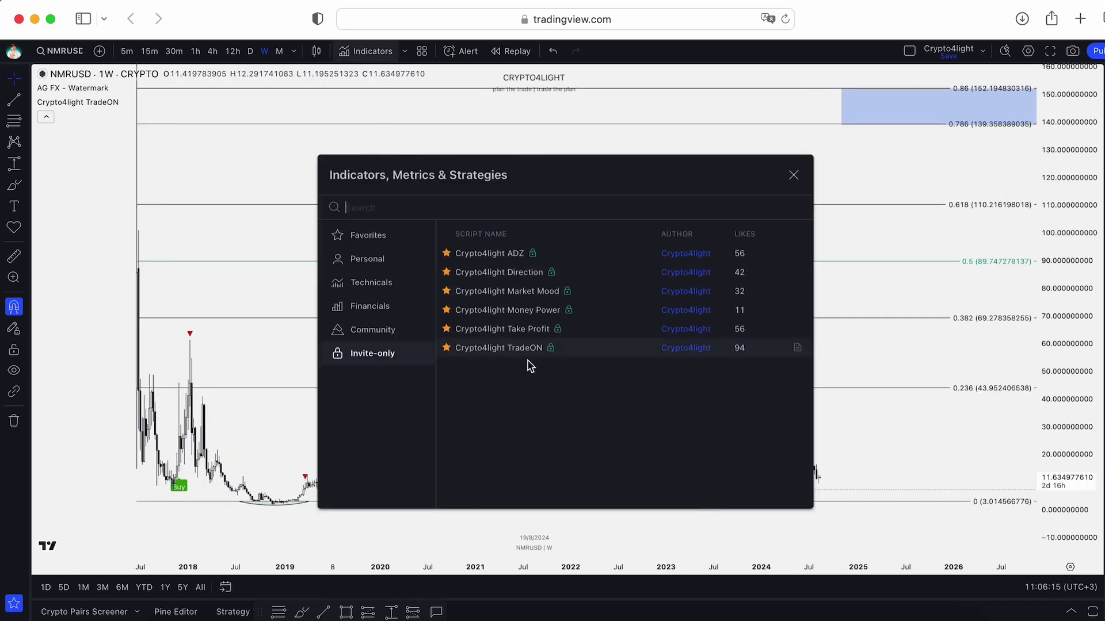
click(518, 332)
click(794, 175)
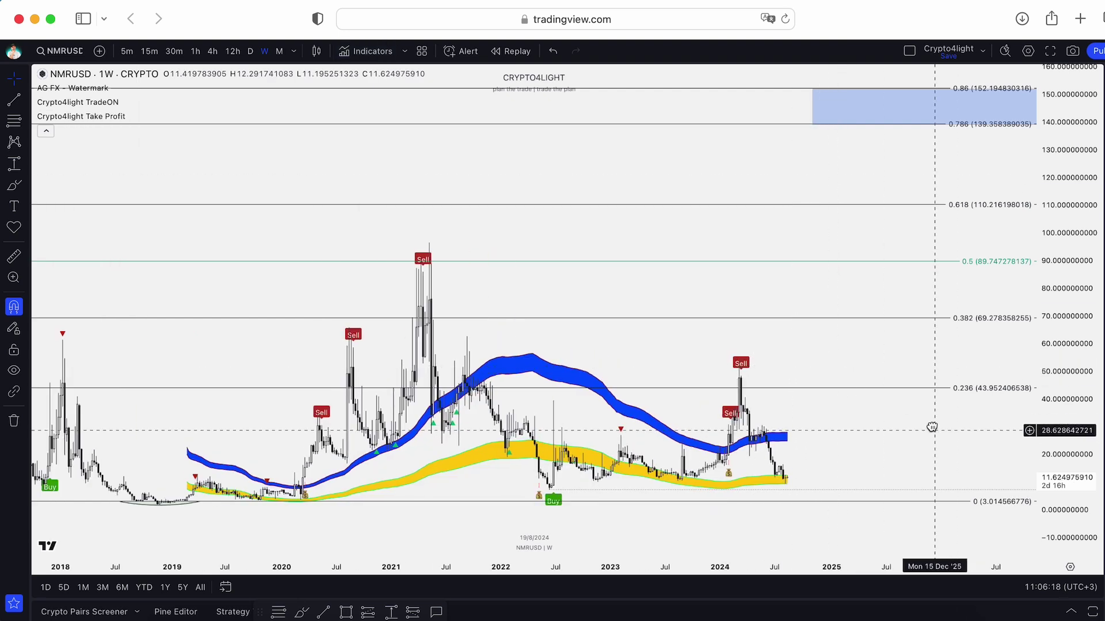
Examine where the 2022 to 2024 candles sit against the yellow and blue Take Profit bands, especially the latest candles.
scroll(903, 433, up, 10)
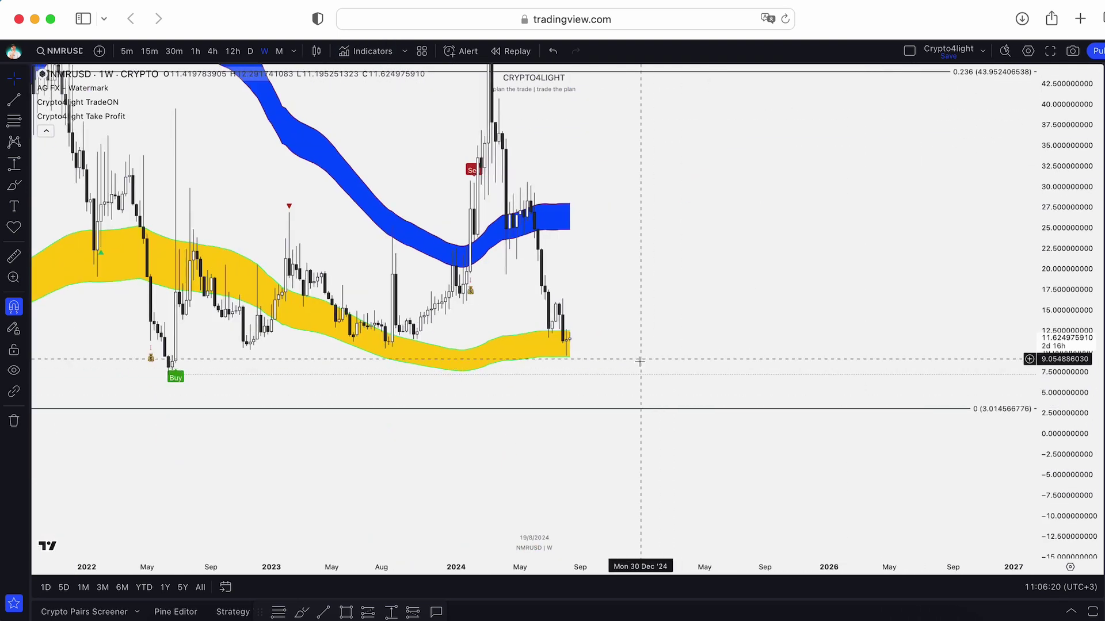
drag(636, 314, 746, 315)
drag(1059, 426, 1060, 92)
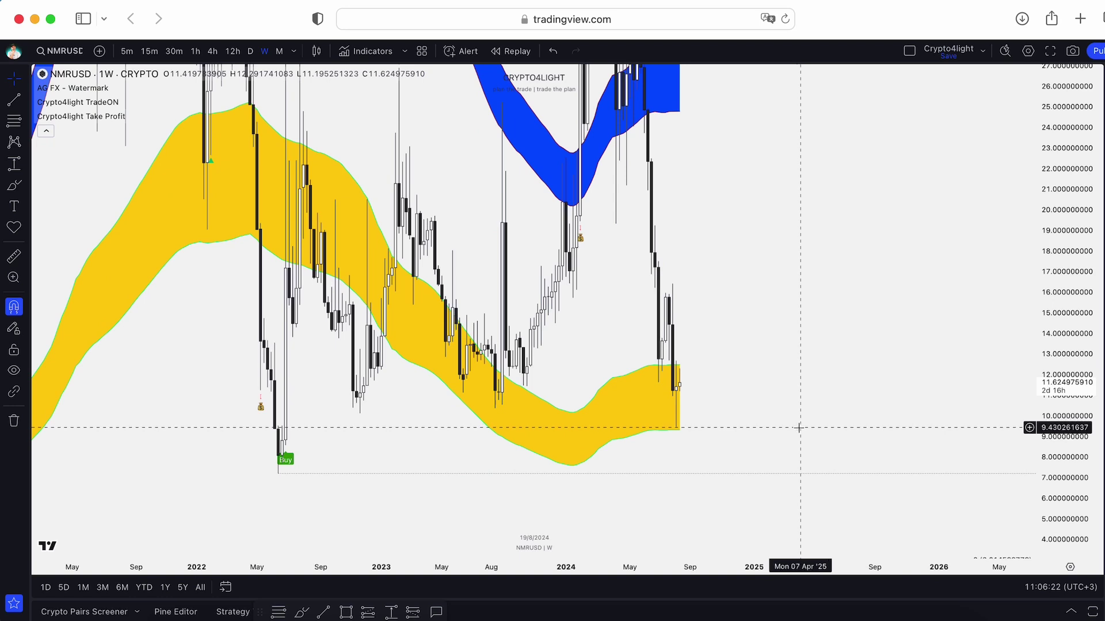
scroll(797, 429, up, 3)
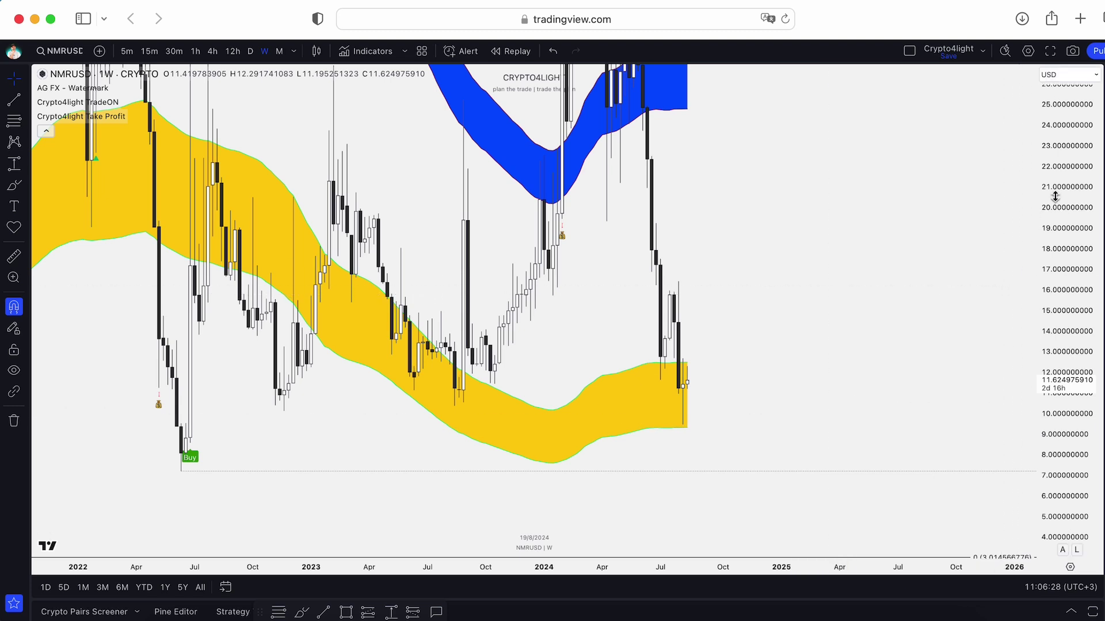
scroll(848, 402, up, 2)
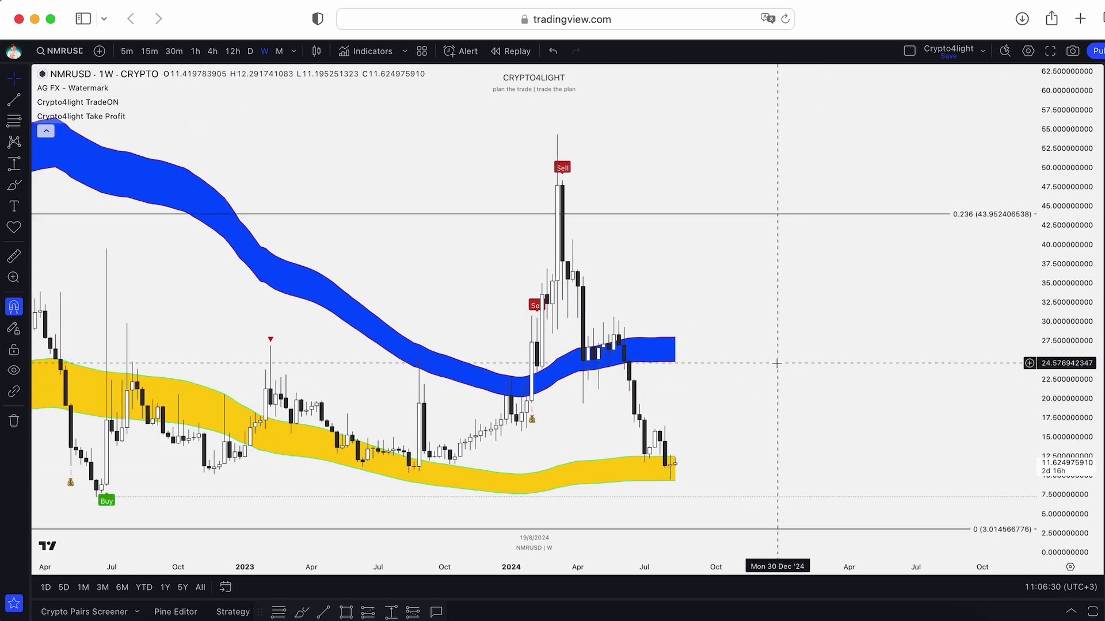
drag(784, 405, 825, 348)
scroll(822, 356, down, 1)
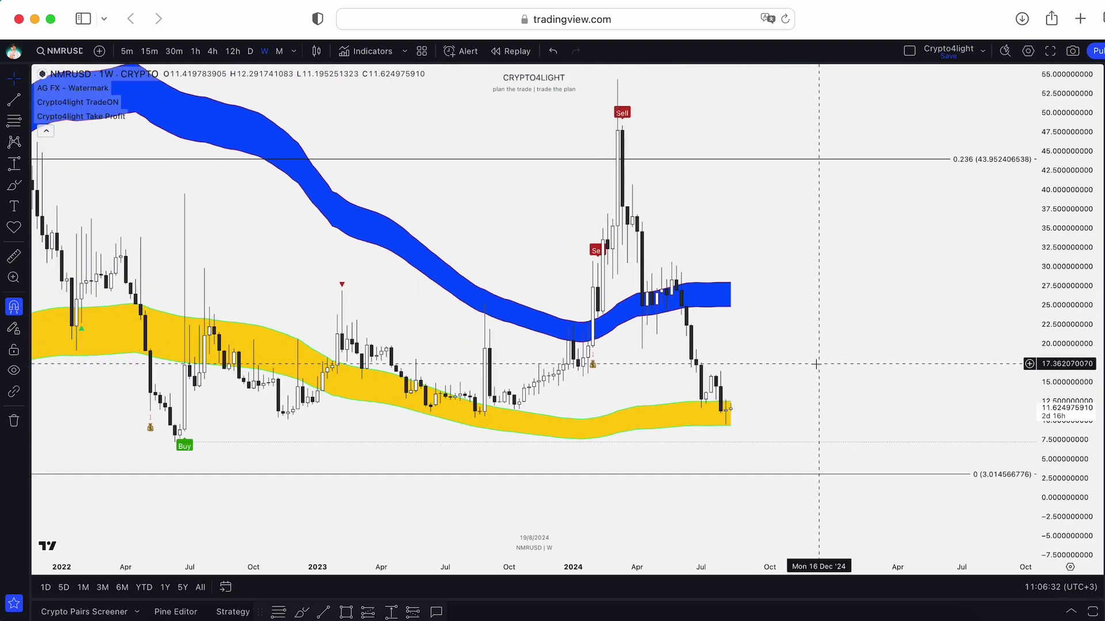
scroll(761, 316, up, 2)
drag(763, 332, 770, 377)
scroll(770, 377, up, 2)
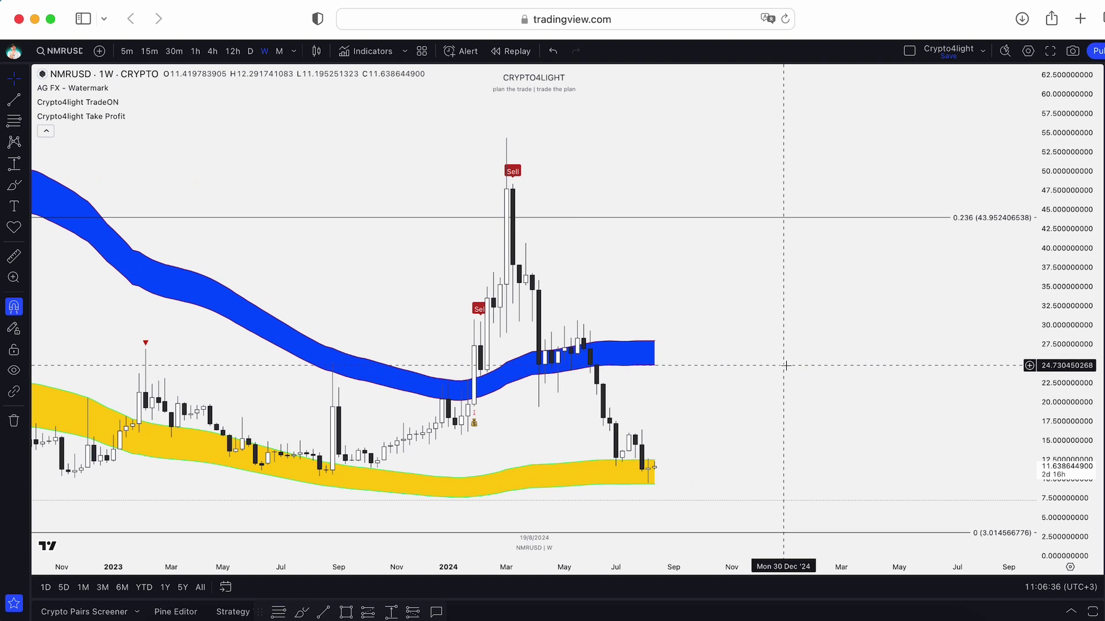
scroll(785, 365, down, 3)
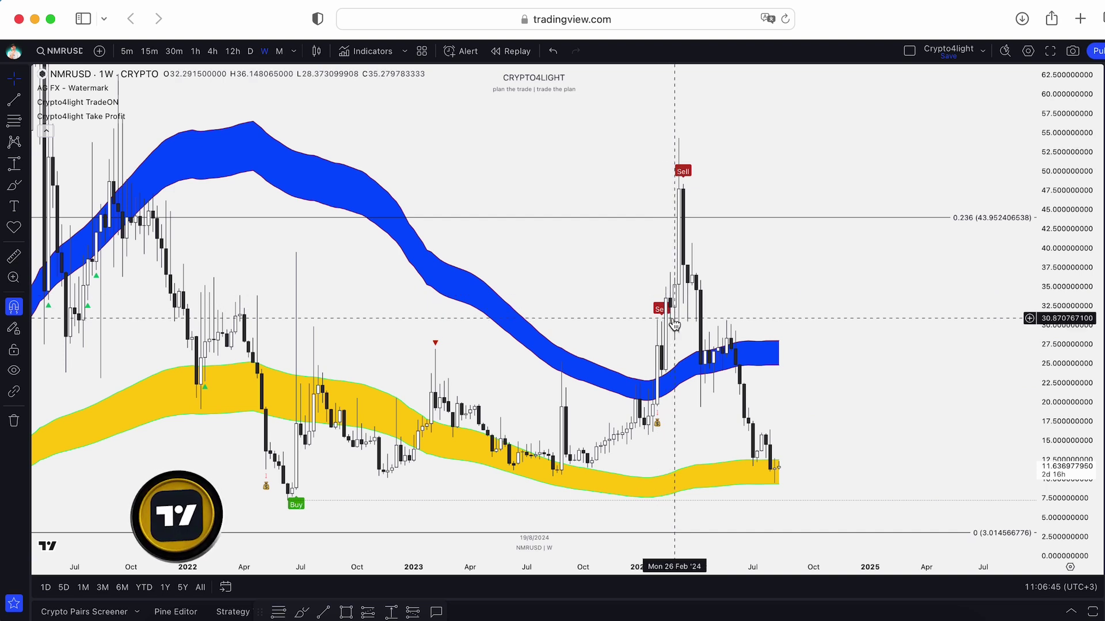
Examine the Take Profit bands against the TradeON signals over the whole price history, including the 2020, 2021 and 2024 peaks.
scroll(674, 320, down, 1)
scroll(1065, 225, down, 5)
scroll(821, 232, down, 2)
drag(821, 232, 829, 293)
scroll(109, 446, down, 1)
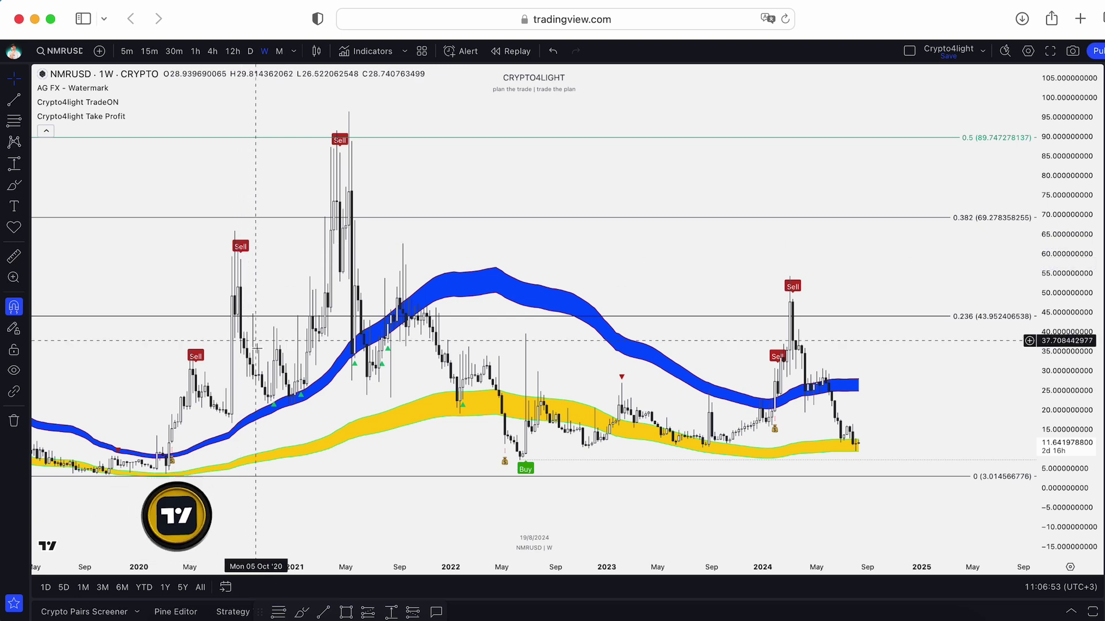
scroll(153, 374, down, 3)
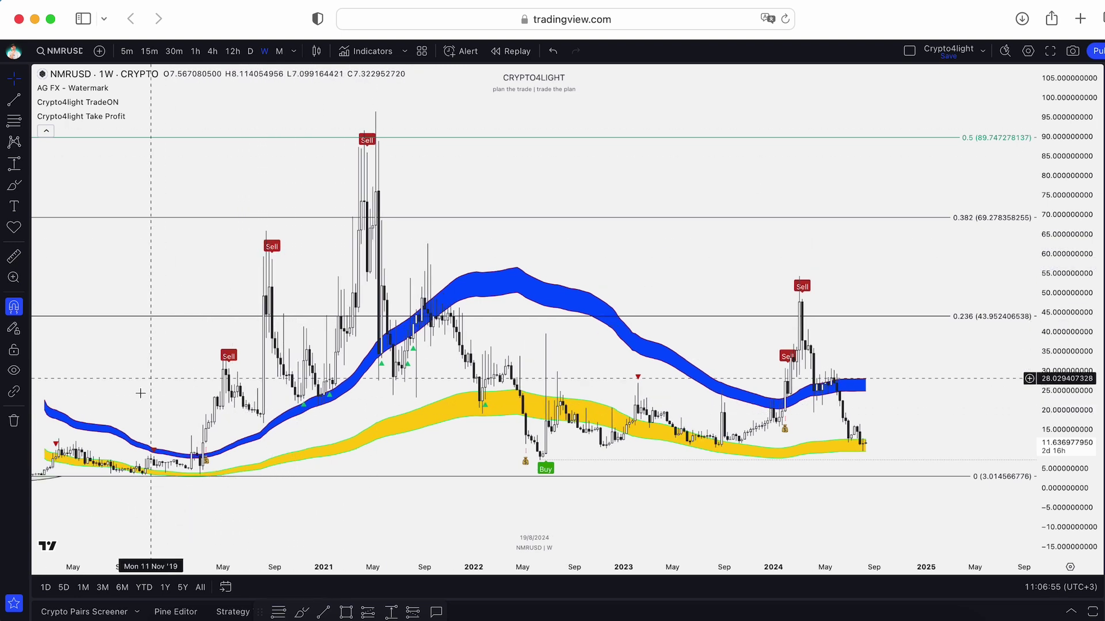
scroll(382, 368, up, 3)
drag(539, 186, 608, 165)
scroll(592, 165, down, 2)
drag(769, 168, 572, 210)
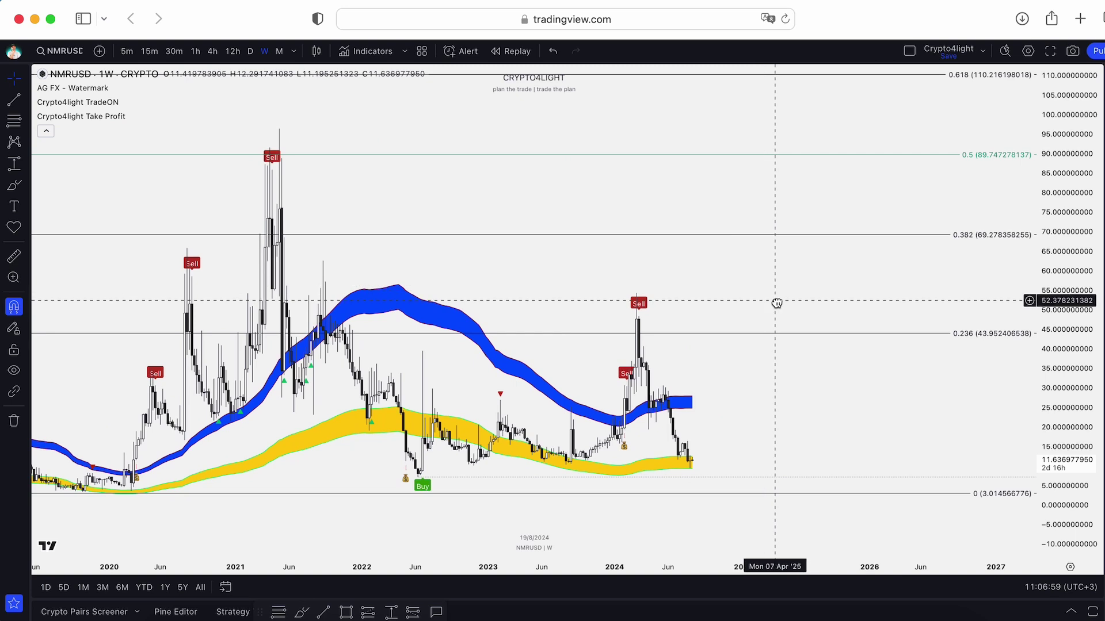
scroll(748, 397, left, 1)
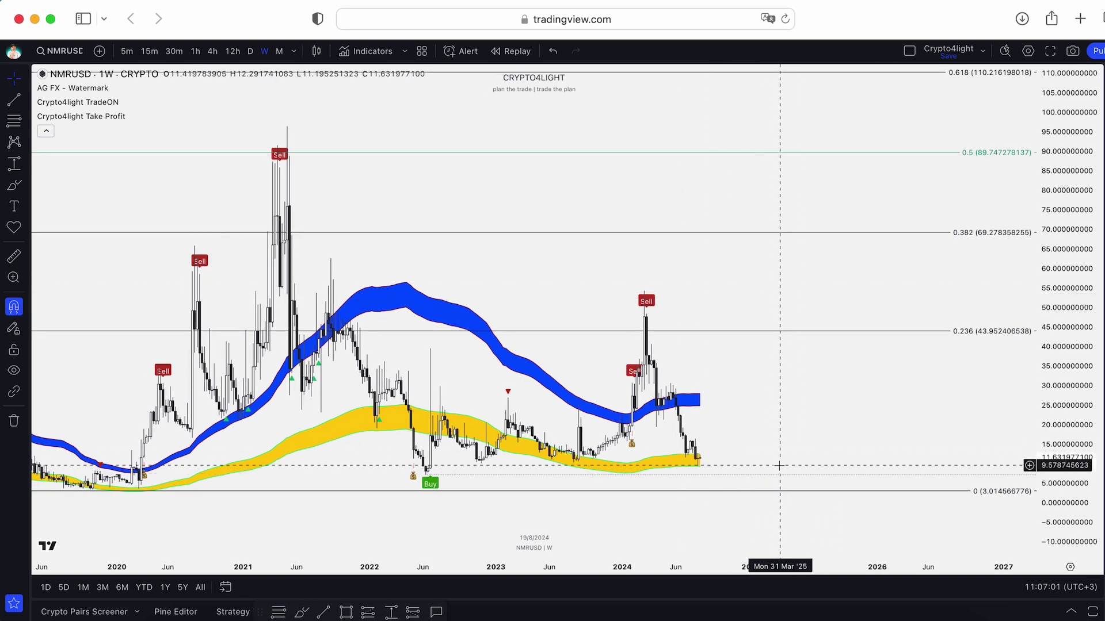
scroll(780, 469, right, 1)
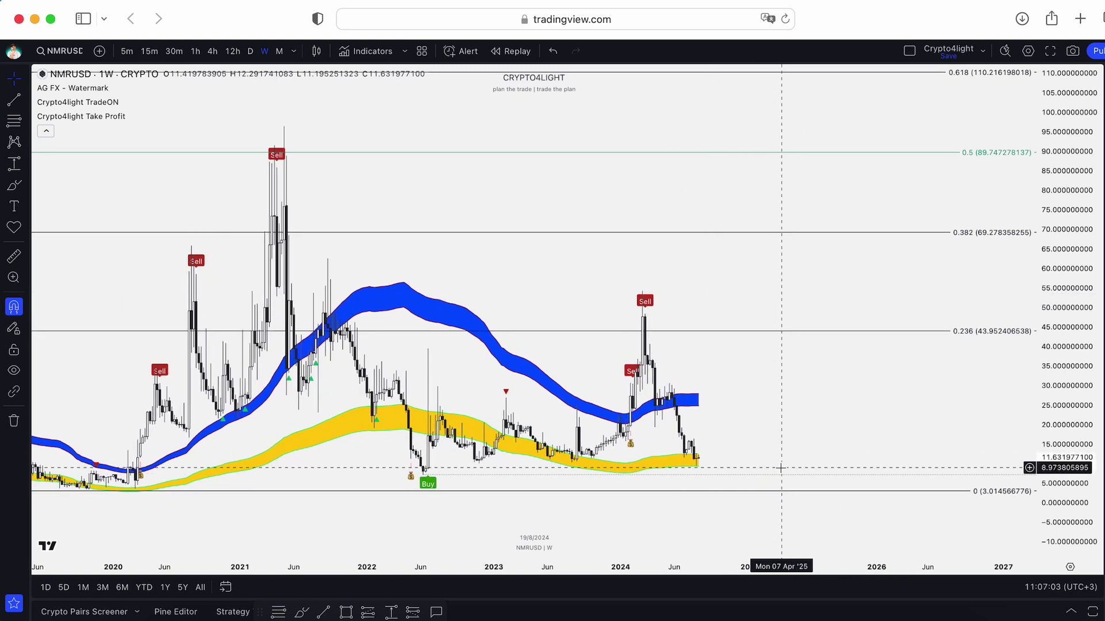
scroll(780, 469, left, 3)
scroll(759, 475, down, 2)
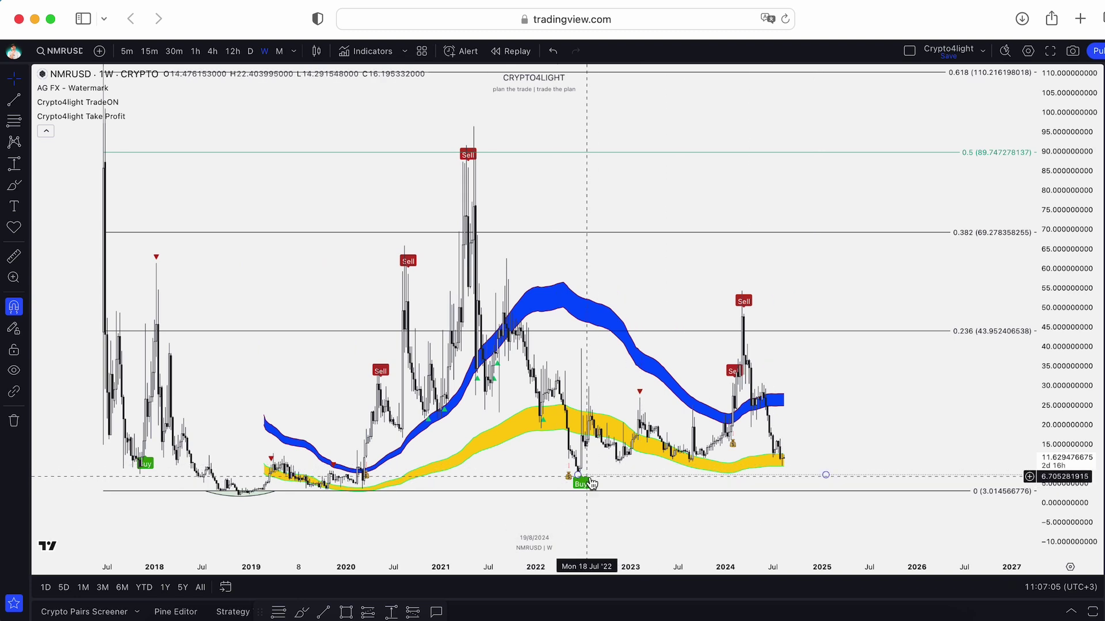
Remove the Take Profit and TradeON indicators, with the Fibonacci levels from -0.18 to 1 in view.
scroll(739, 497, down, 1)
drag(1082, 276, 1080, 397)
drag(890, 239, 881, 300)
drag(1077, 259, 1075, 369)
drag(861, 228, 854, 269)
click(186, 116)
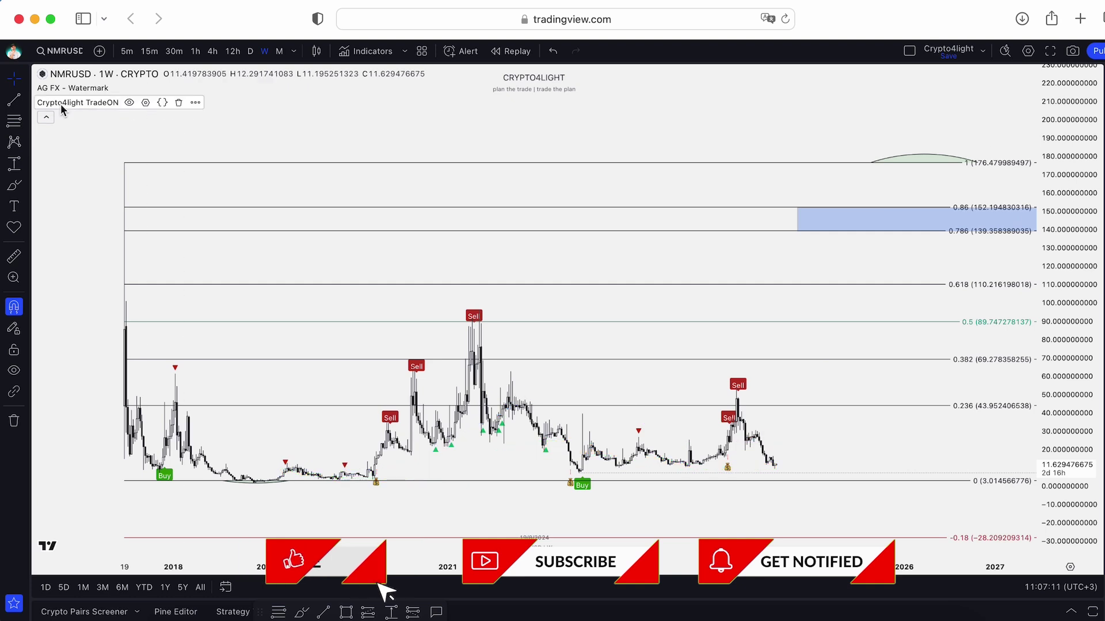
click(178, 103)
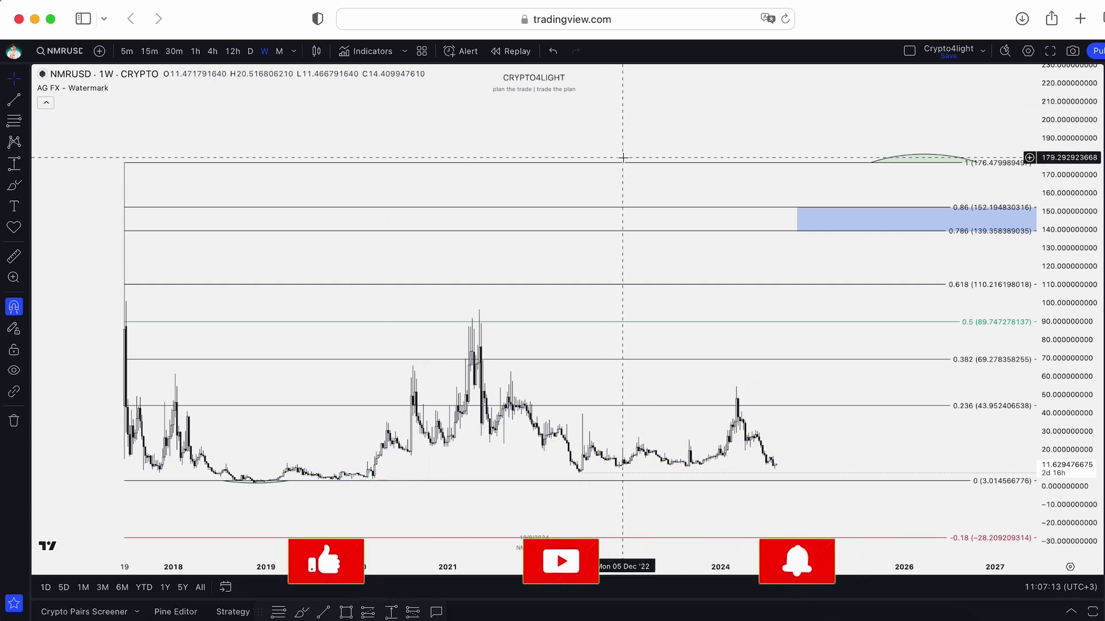